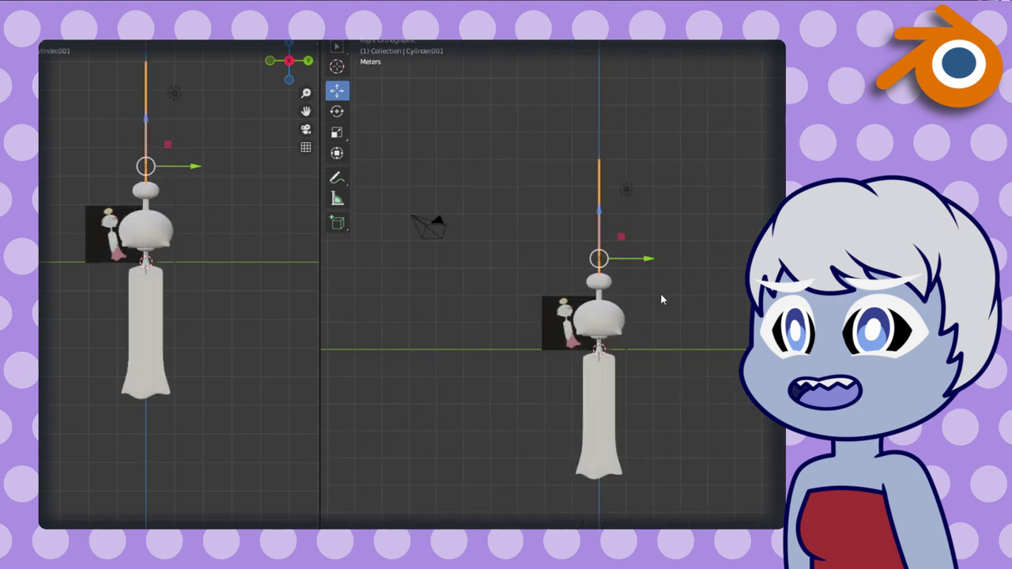
- Scale the selected chime down to 0.434 and enter Edit Mode beside the UV layout
{"action": "mouse_move", "coordinate": [663, 300]}
{"action": "middle_mouse_down"}
{"action": "mouse_move", "coordinate": [659, 328]}
{"action": "mouse_move", "coordinate": [693, 282]}
{"action": "middle_mouse_up"}
{"action": "scroll", "coordinate": [660, 327], "scroll_direction": "up", "scroll_amount": 3}
{"action": "left_click", "coordinate": [660, 327]}
{"action": "scroll", "coordinate": [693, 282], "scroll_direction": "down", "scroll_amount": 5}
{"action": "key", "text": "s"}
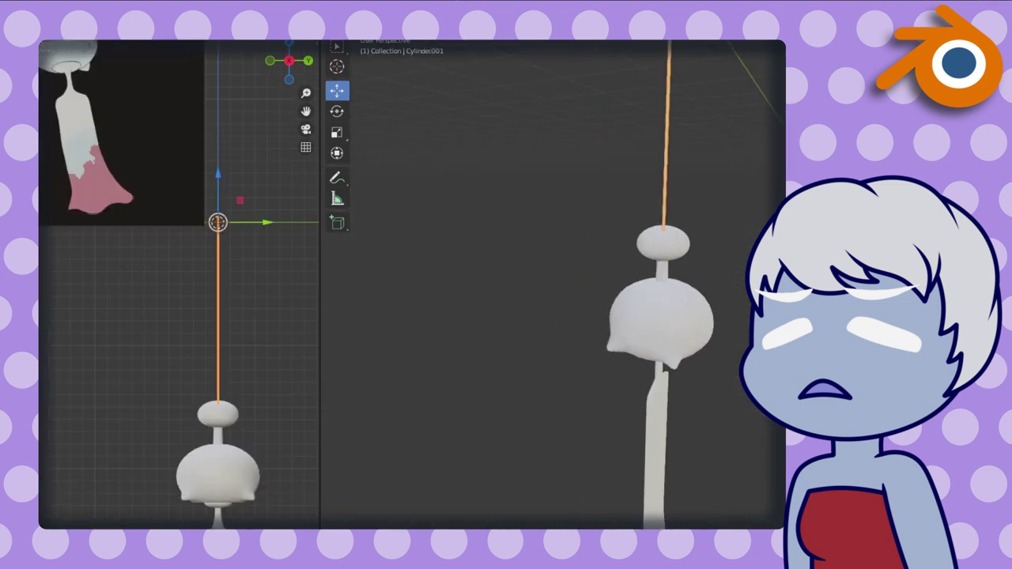
{"action": "key", "text": "Tab"}
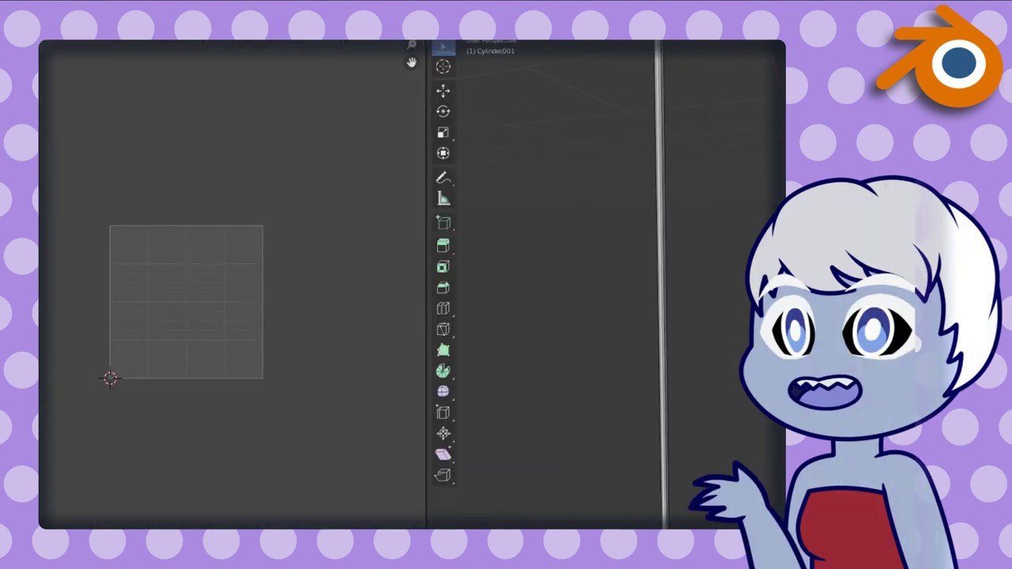
- Enter Edit Mode on the knob and frame it in a straight front view
{"action": "middle_click_drag", "start_coordinate": [648, 142], "coordinate": [690, 257]}
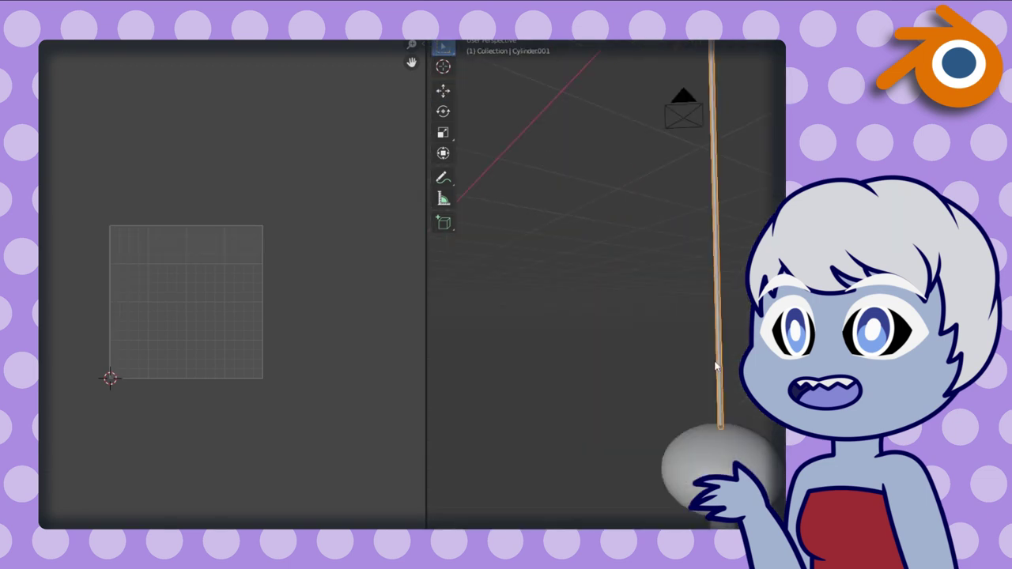
{"action": "mouse_move", "coordinate": [692, 336]}
{"action": "middle_mouse_down"}
{"action": "mouse_move", "coordinate": [619, 346]}
{"action": "mouse_move", "coordinate": [696, 342]}
{"action": "middle_mouse_up"}
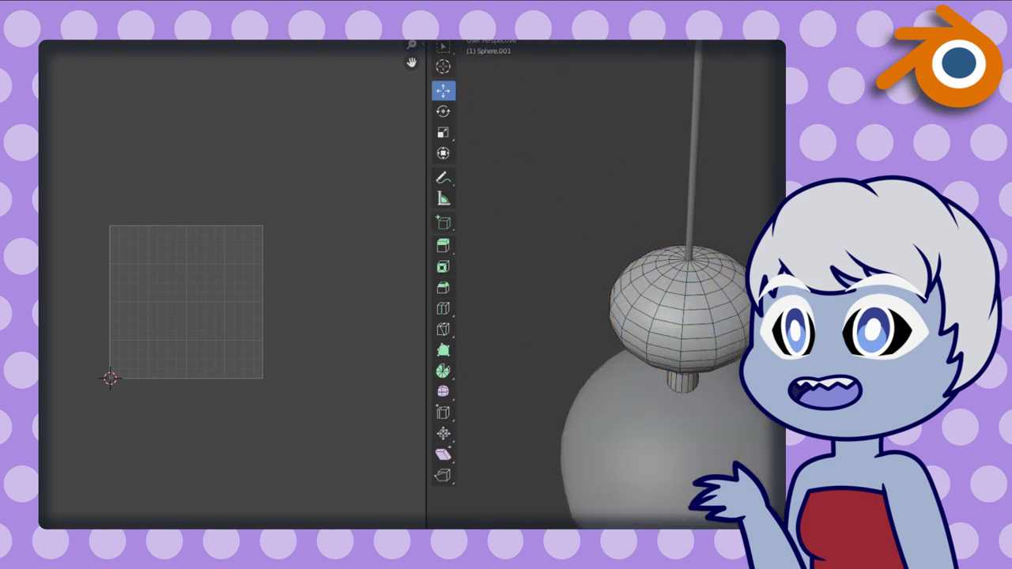
{"action": "key", "text": "Tab"}
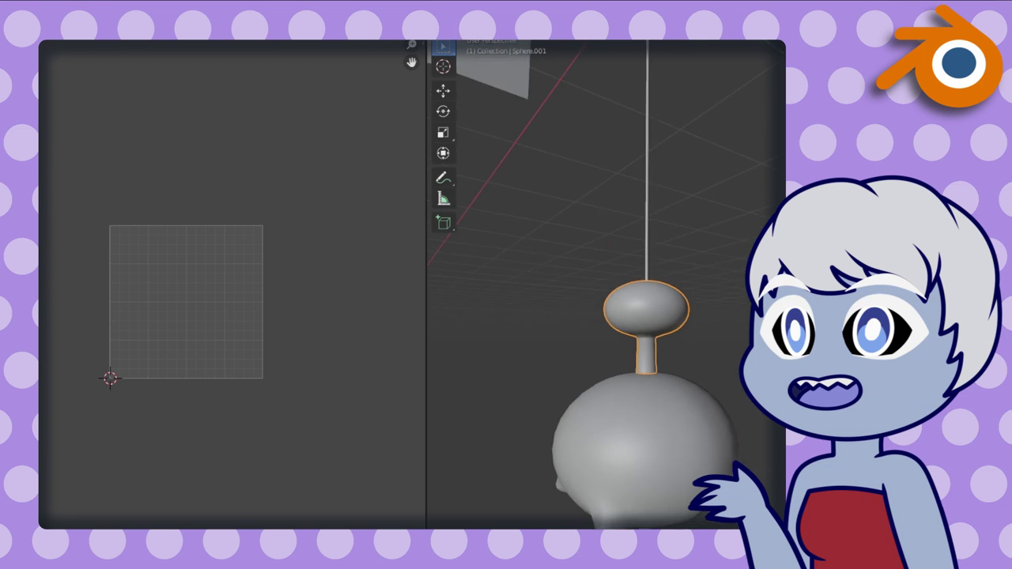
{"action": "key", "text": "Tab"}
{"action": "key", "text": "KP_Decimal"}
{"action": "key", "text": "KP_1"}
{"action": "mouse_move", "coordinate": [709, 390]}
{"action": "middle_mouse_down"}
{"action": "mouse_move", "coordinate": [704, 362]}
{"action": "mouse_move", "coordinate": [618, 360]}
{"action": "middle_mouse_up"}
- Mark seams on the chosen knob edges and unwrap the knob into UV islands
{"action": "key", "text": "ctrl+e"}
{"action": "left_click", "coordinate": [594, 205]}
{"action": "scroll", "coordinate": [625, 277], "scroll_direction": "down", "scroll_amount": 3}
{"action": "key", "text": "a"}
{"action": "key", "text": "u"}
{"action": "left_click", "coordinate": [635, 286]}
{"action": "scroll", "coordinate": [636, 286], "scroll_direction": "down", "scroll_amount": 2}
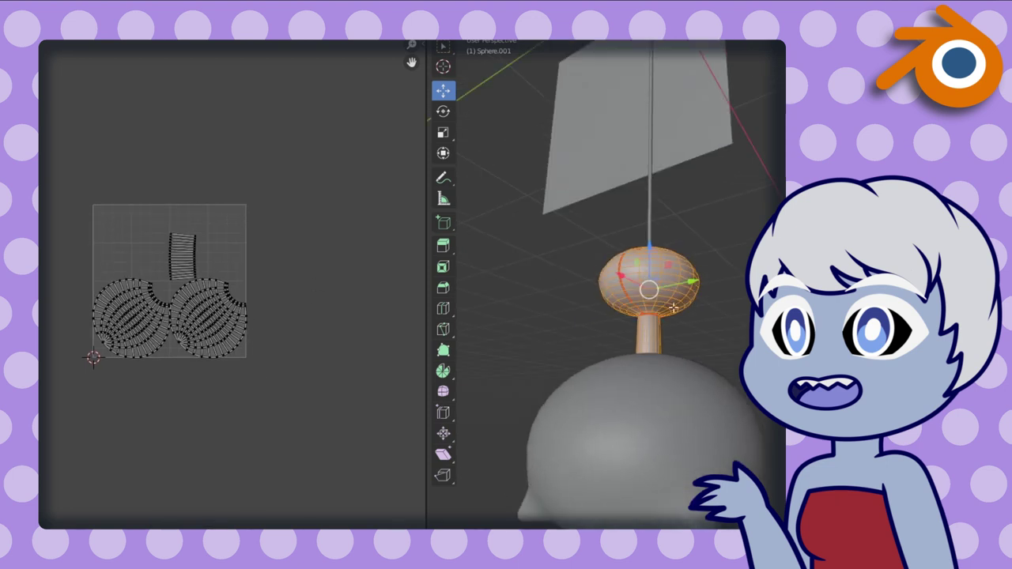
- Mark seams along the bell's side bumps and rim loop
{"action": "key", "text": "Tab"}
{"action": "left_click", "coordinate": [633, 427]}
{"action": "key", "text": "Tab"}
{"action": "mouse_move", "coordinate": [633, 427]}
{"action": "middle_mouse_down"}
{"action": "mouse_move", "coordinate": [672, 467]}
{"action": "mouse_move", "coordinate": [714, 304]}
{"action": "mouse_move", "coordinate": [620, 372]}
{"action": "mouse_move", "coordinate": [545, 364]}
{"action": "mouse_move", "coordinate": [560, 449]}
{"action": "mouse_move", "coordinate": [576, 391]}
{"action": "mouse_move", "coordinate": [684, 441]}
{"action": "mouse_move", "coordinate": [696, 433]}
{"action": "mouse_move", "coordinate": [570, 383]}
{"action": "middle_mouse_up"}
{"action": "key", "text": "a"}
{"action": "scroll", "coordinate": [575, 390], "scroll_direction": "up", "scroll_amount": 3}
{"action": "key", "text": "alt+a"}
{"action": "key", "text": "a"}
{"action": "key", "text": "alt+a"}
{"action": "right_click", "coordinate": [657, 420]}
{"action": "left_click", "coordinate": [657, 420]}
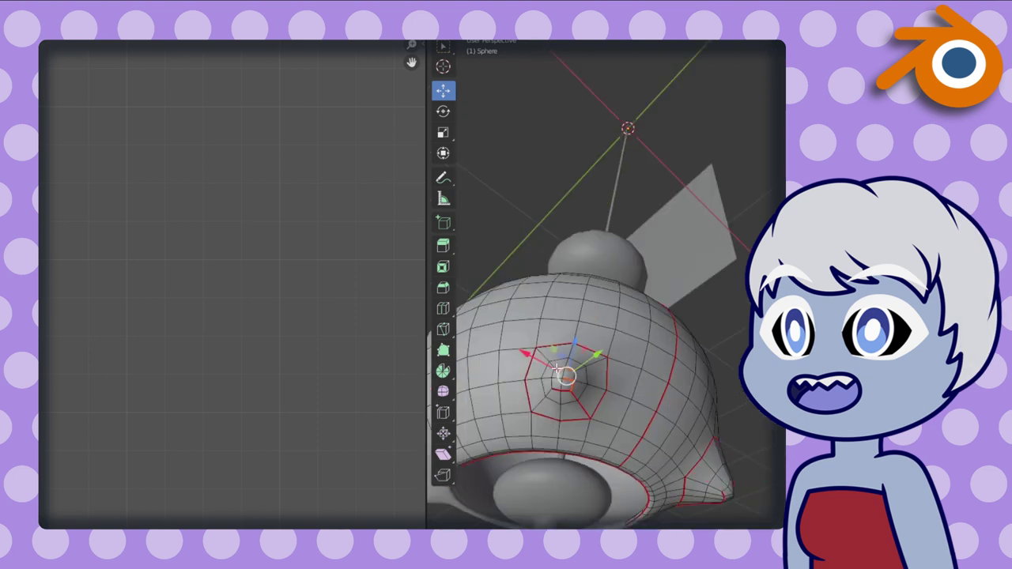
- Select the whole bell and unwrap it into UV islands
{"action": "key", "text": "a"}
{"action": "right_click", "coordinate": [254, 355]}
{"action": "left_click", "coordinate": [254, 355]}
{"action": "scroll", "coordinate": [270, 256], "scroll_direction": "up", "scroll_amount": 4}
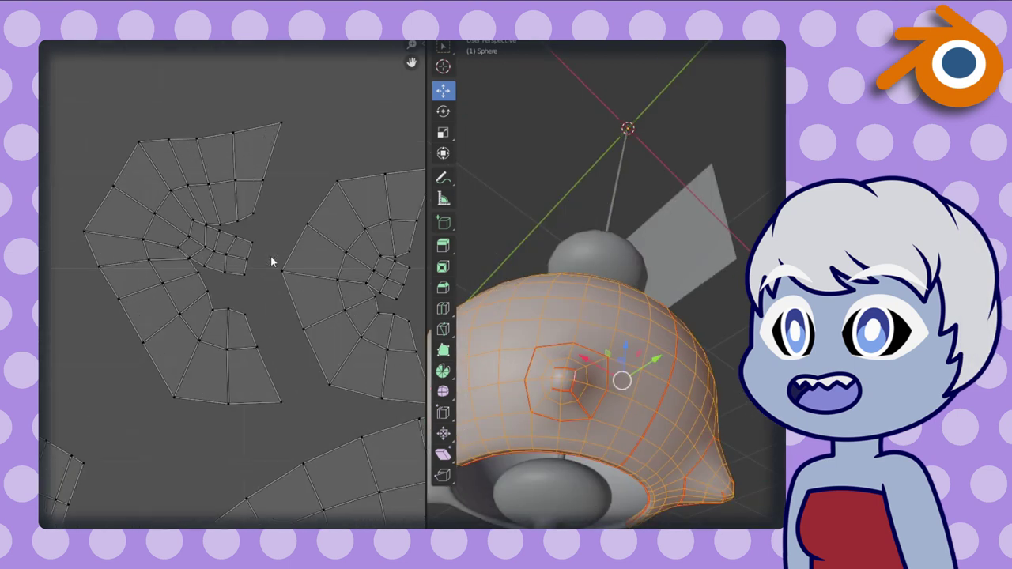
- Split the string with 10 loop cuts and start editing the strip mesh
{"action": "middle_click_drag", "start_coordinate": [617, 372], "coordinate": [688, 441]}
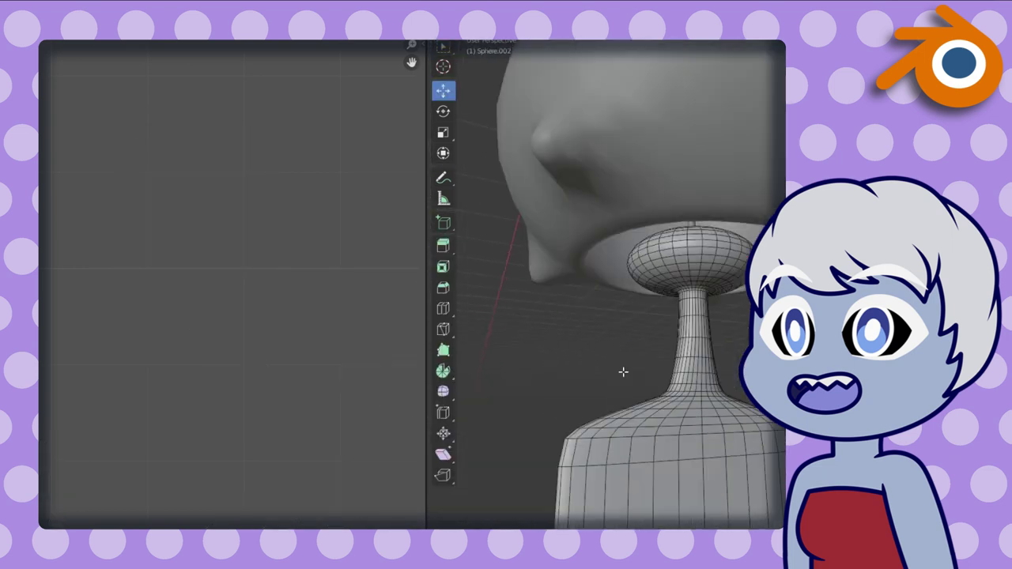
{"action": "mouse_move", "coordinate": [622, 368]}
{"action": "middle_mouse_down"}
{"action": "mouse_move", "coordinate": [628, 409]}
{"action": "mouse_move", "coordinate": [556, 248]}
{"action": "mouse_move", "coordinate": [601, 332]}
{"action": "middle_mouse_up"}
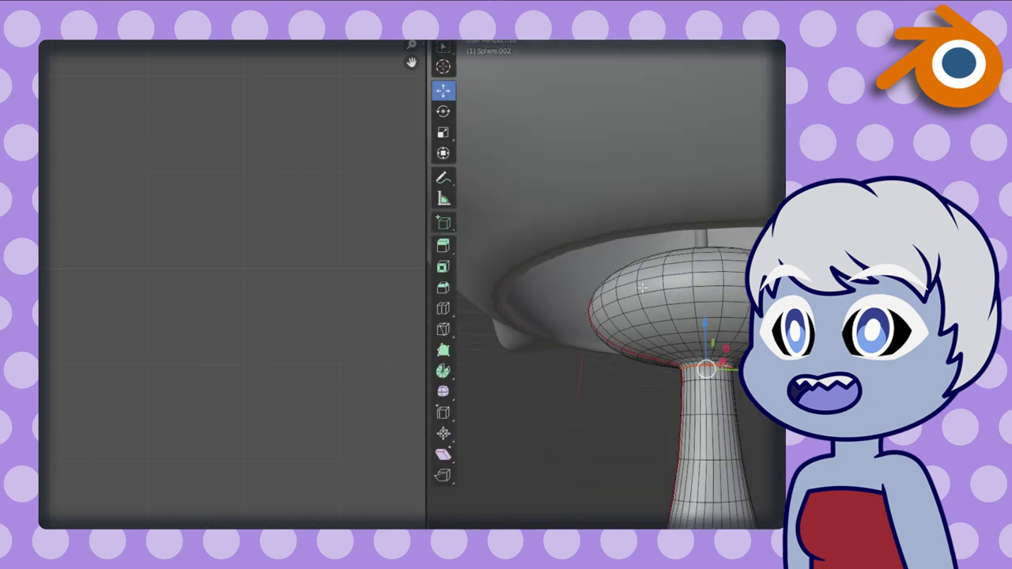
{"action": "scroll", "coordinate": [553, 317], "scroll_direction": "up", "scroll_amount": 4}
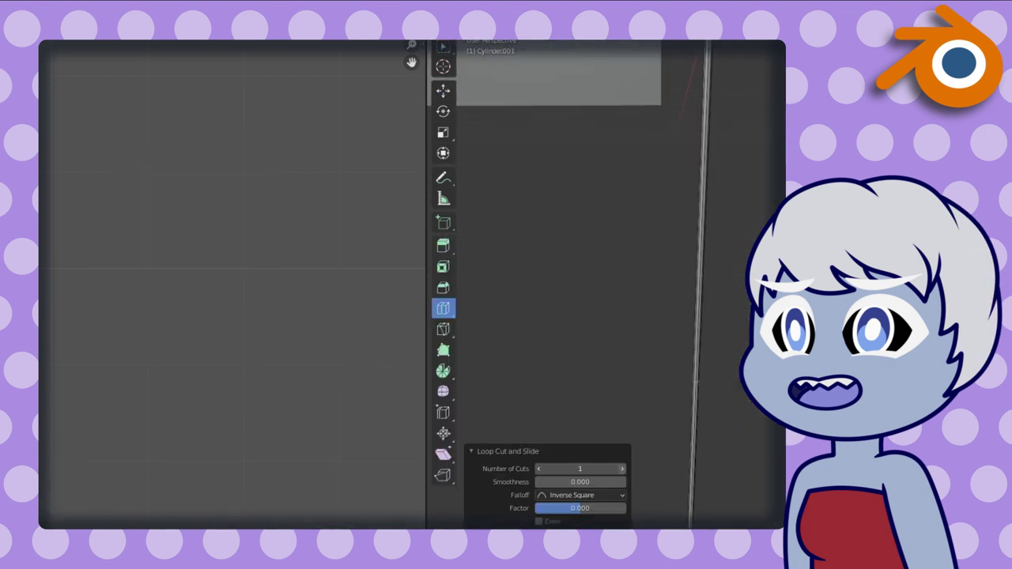
{"action": "left_click", "coordinate": [624, 468]}
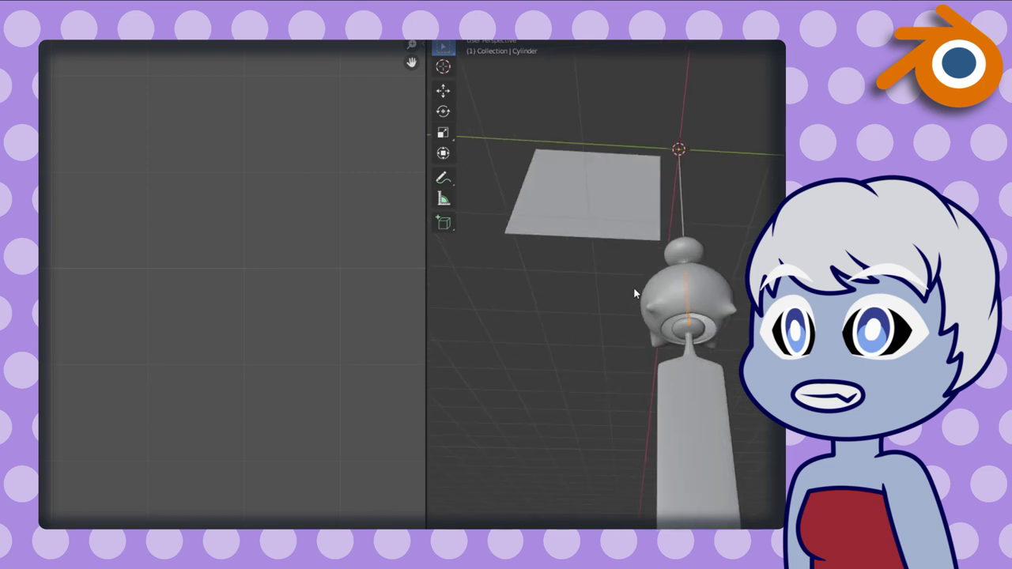
{"action": "mouse_move", "coordinate": [634, 293]}
{"action": "middle_mouse_down"}
{"action": "mouse_move", "coordinate": [684, 314]}
{"action": "mouse_move", "coordinate": [653, 332]}
{"action": "mouse_move", "coordinate": [738, 336]}
{"action": "middle_mouse_up"}
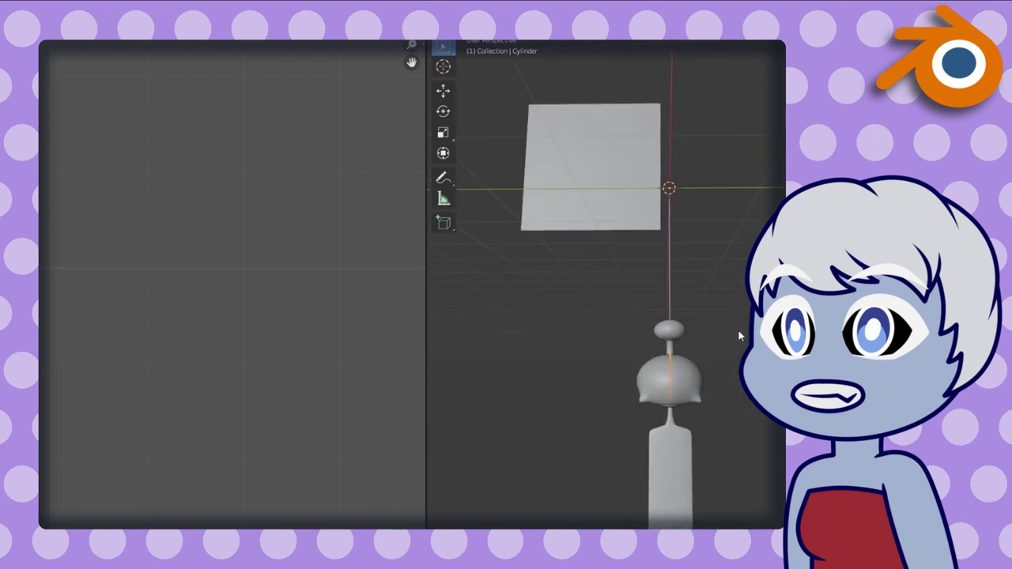
{"action": "key", "text": "Tab"}
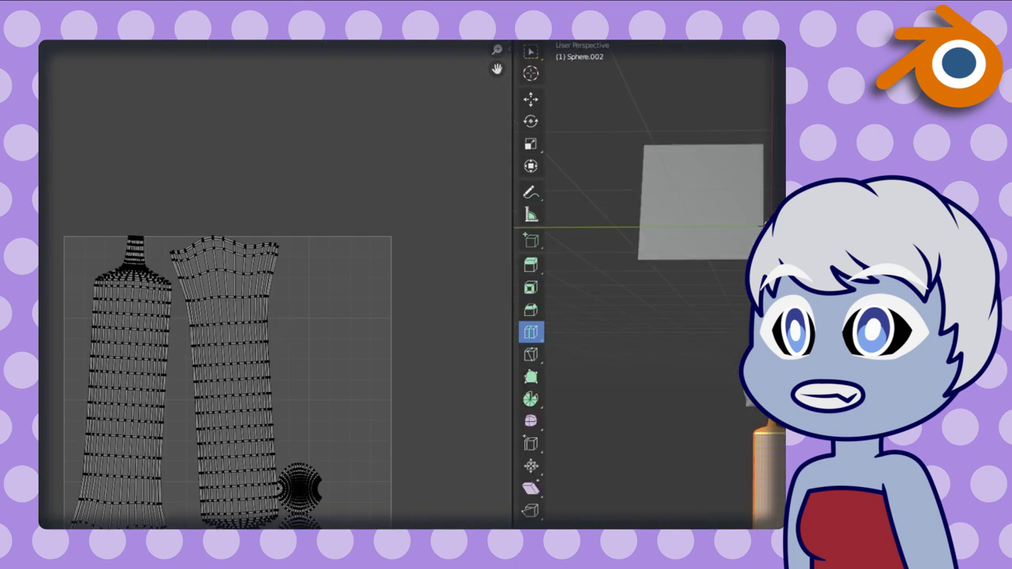
- Rearrange the UV islands, moving the thin string island along the right edge
{"action": "mouse_move", "coordinate": [712, 333]}
{"action": "middle_mouse_down"}
{"action": "mouse_move", "coordinate": [730, 280]}
{"action": "mouse_move", "coordinate": [698, 193]}
{"action": "middle_mouse_up"}
{"action": "scroll", "coordinate": [225, 366], "scroll_direction": "down", "scroll_amount": 3}
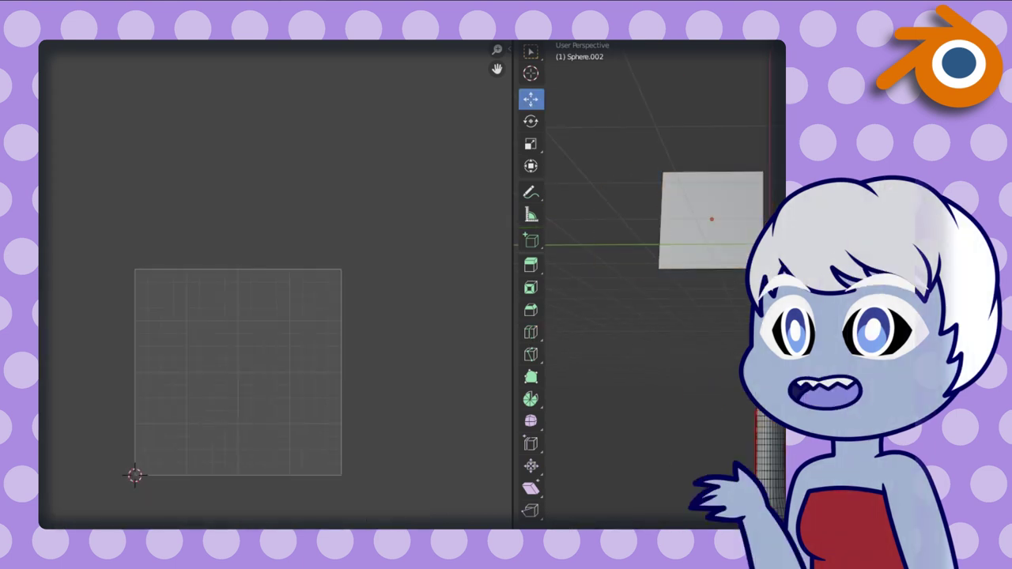
{"action": "middle_click_drag", "start_coordinate": [697, 340], "coordinate": [708, 362]}
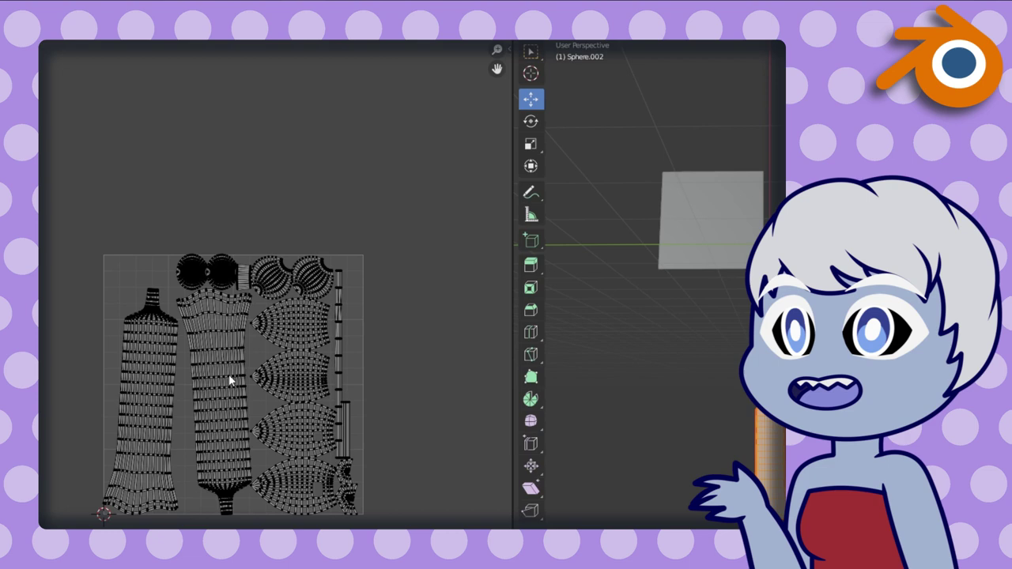
{"action": "scroll", "coordinate": [229, 374], "scroll_direction": "up", "scroll_amount": 2}
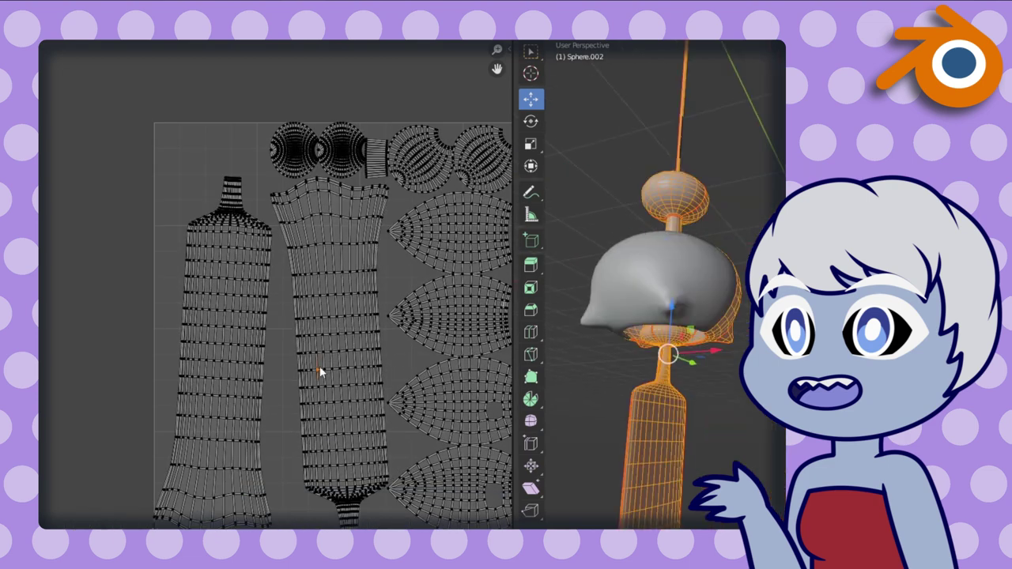
{"action": "left_click", "coordinate": [321, 373]}
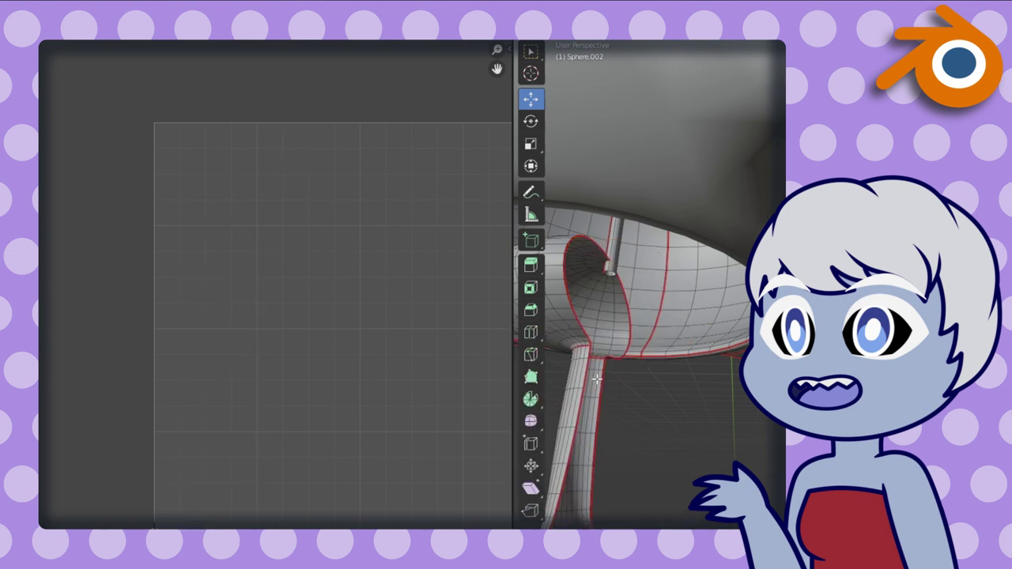
{"action": "key", "text": "Tab"}
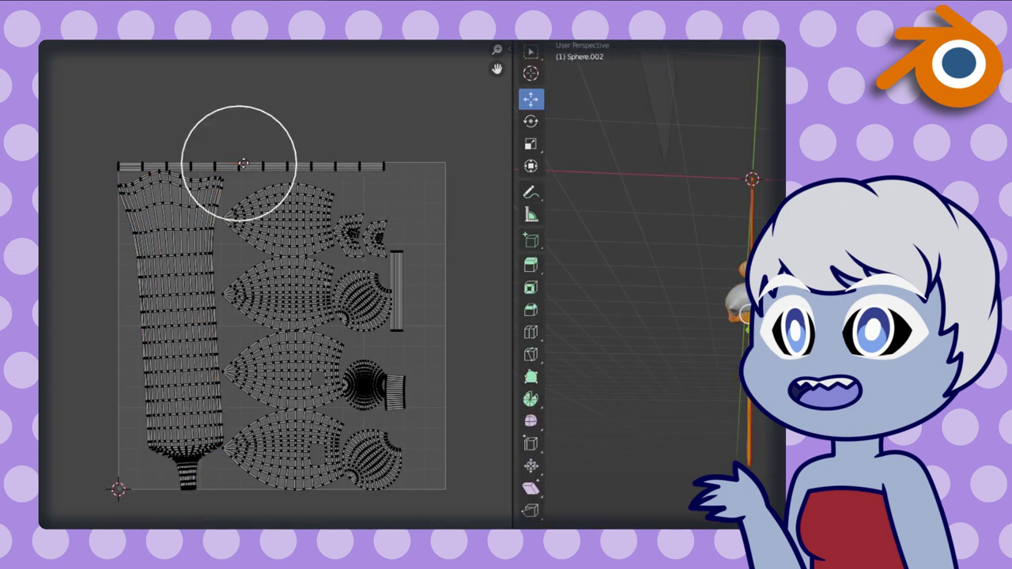
{"action": "left_click", "coordinate": [244, 163]}
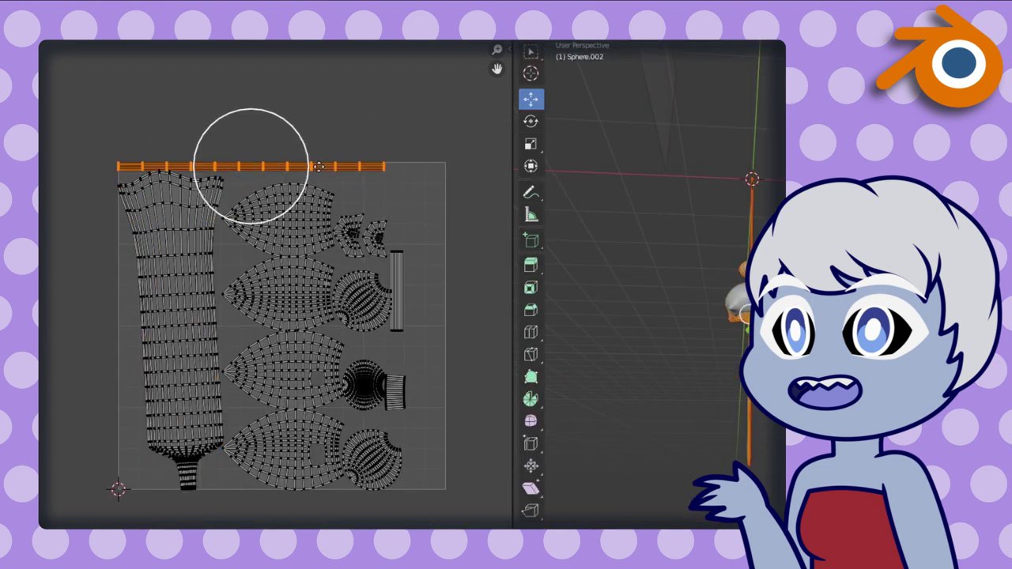
{"action": "key", "text": "g"}
{"action": "left_click", "coordinate": [411, 353]}
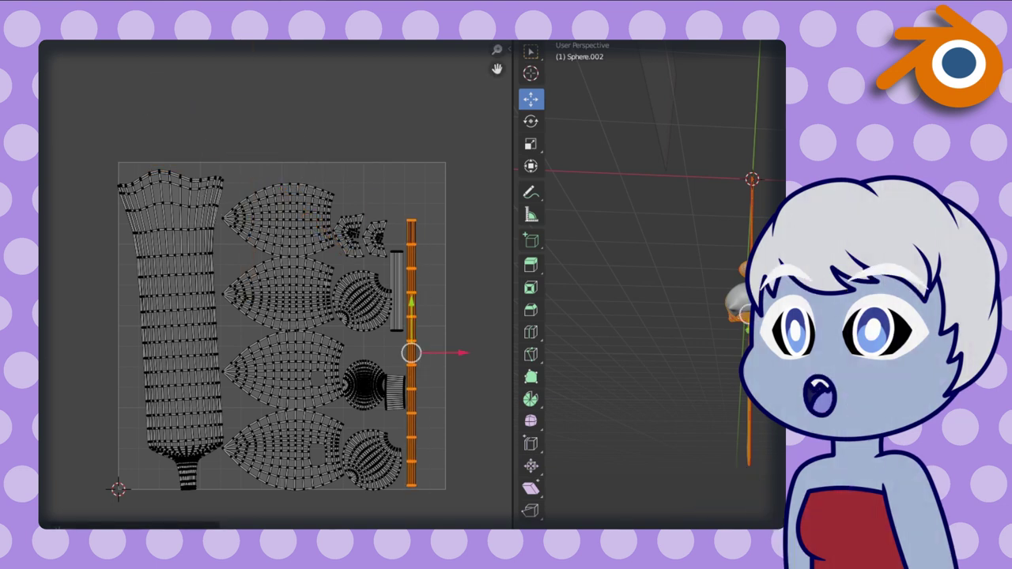
{"action": "scroll", "coordinate": [411, 353], "scroll_direction": "up", "scroll_amount": 1}
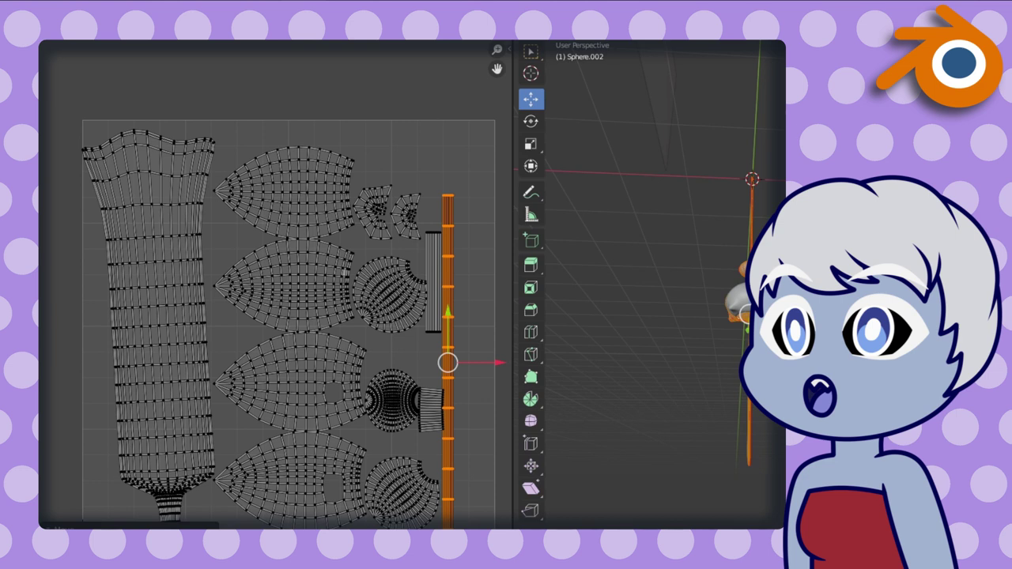
- Circle-select the long strip island and rotate it 180° to stand upright
{"action": "key", "text": "a"}
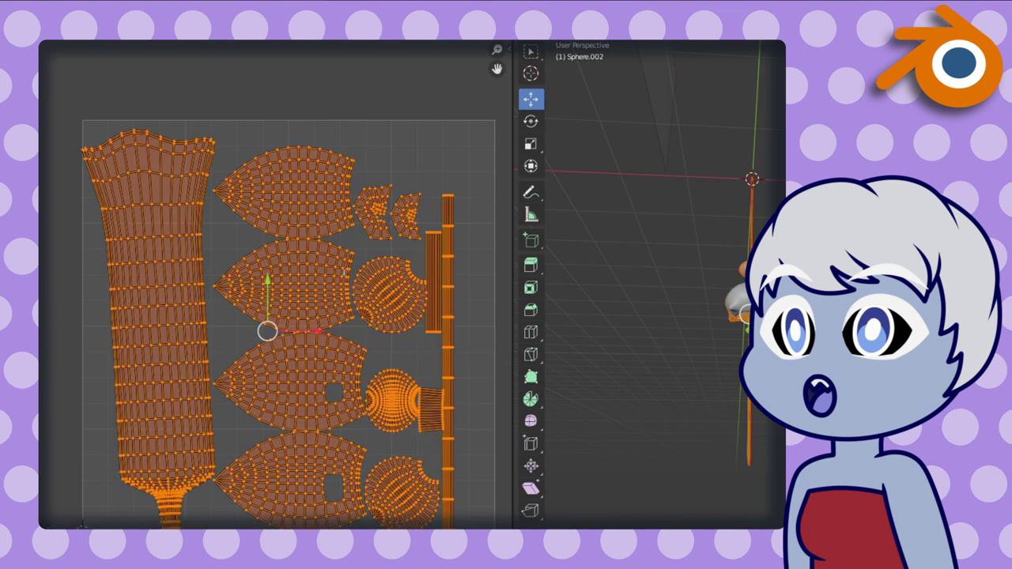
{"action": "key", "text": "alt+a"}
{"action": "key", "text": "c"}
{"action": "left_click_drag", "start_coordinate": [142, 199], "coordinate": [147, 328]}
{"action": "type", "text": "r180"}
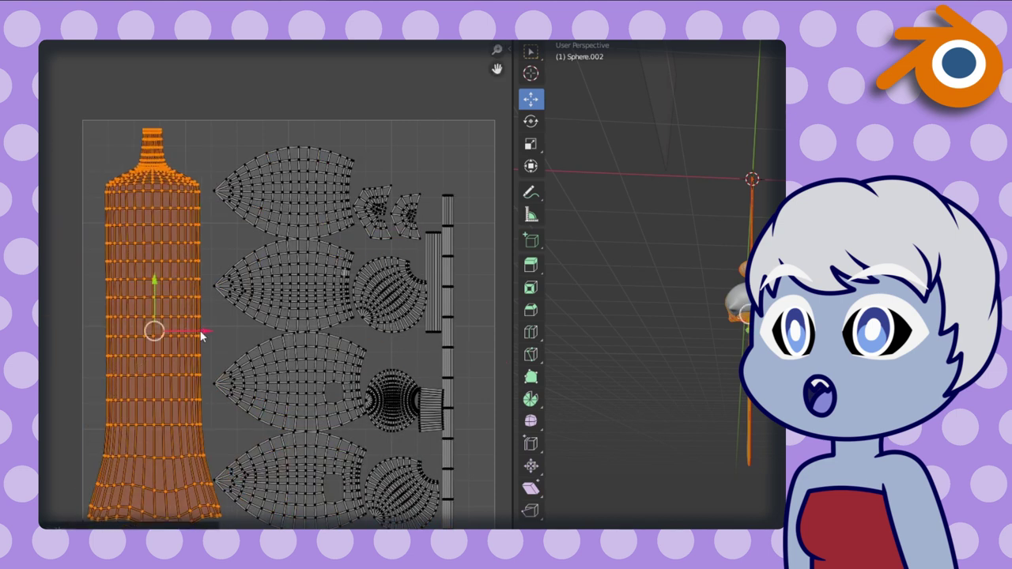
{"action": "type", "text": "a"}
{"action": "scroll", "coordinate": [115, 438], "scroll_direction": "up", "scroll_amount": 5}
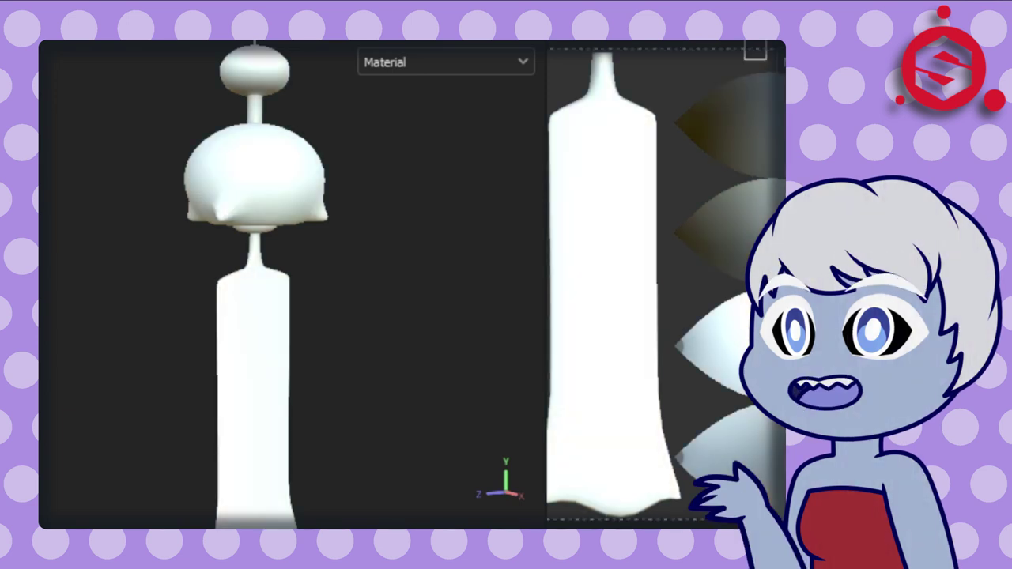
- Switch the viewport display to shaded Material to preview the pink base colour
{"action": "left_click", "coordinate": [446, 62]}
{"action": "left_click", "coordinate": [427, 154]}
{"action": "left_click", "coordinate": [445, 62]}
{"action": "left_click", "coordinate": [560, 163]}
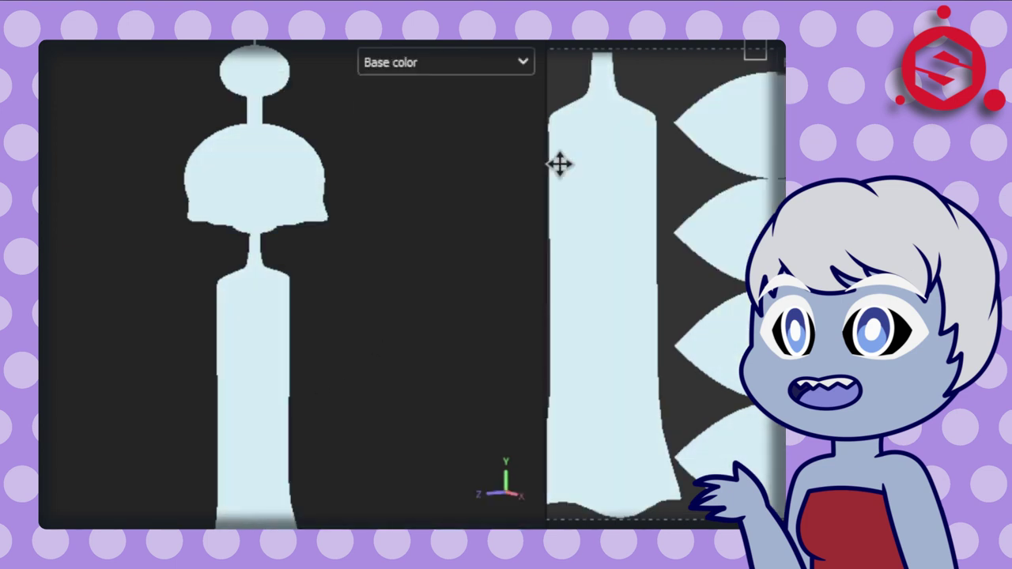
{"action": "left_click", "coordinate": [445, 61]}
{"action": "left_click", "coordinate": [411, 83]}
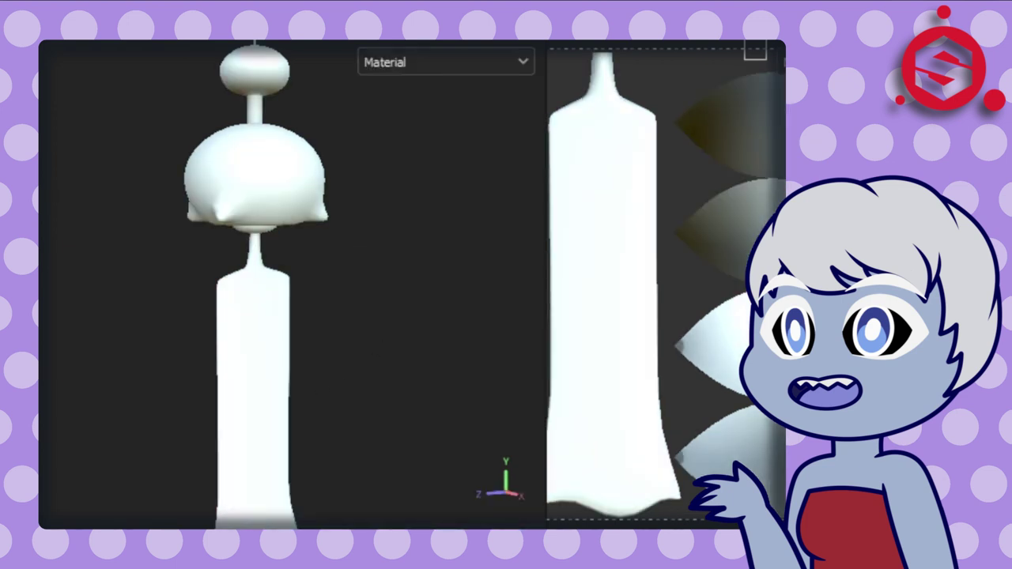
{"action": "left_click_drag", "start_coordinate": [416, 411], "coordinate": [414, 335], "text": "alt"}
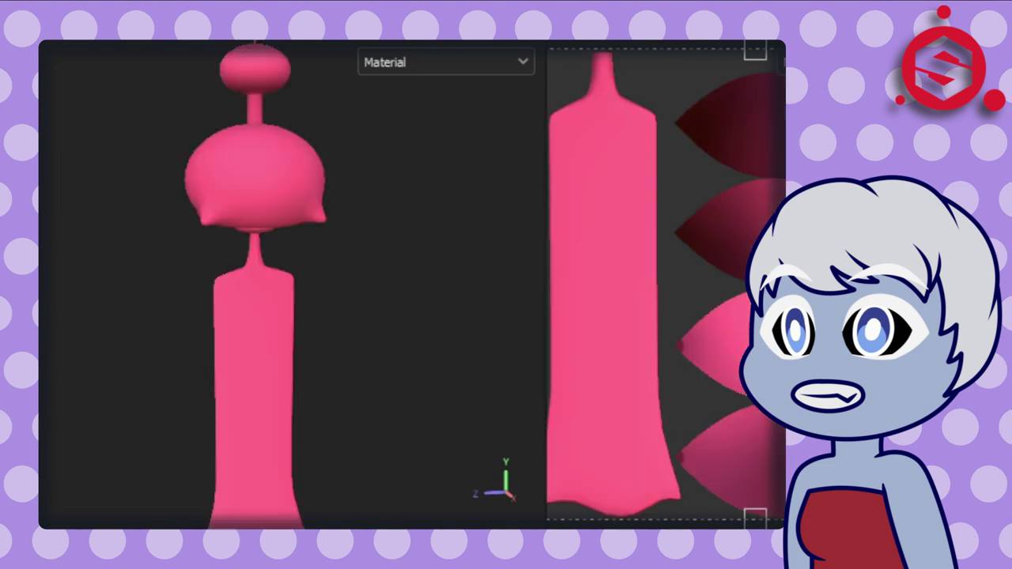
- Add a black mask to the pink layer so the pink is hidden
{"action": "right_click", "coordinate": [656, 60]}
{"action": "left_click", "coordinate": [696, 68]}
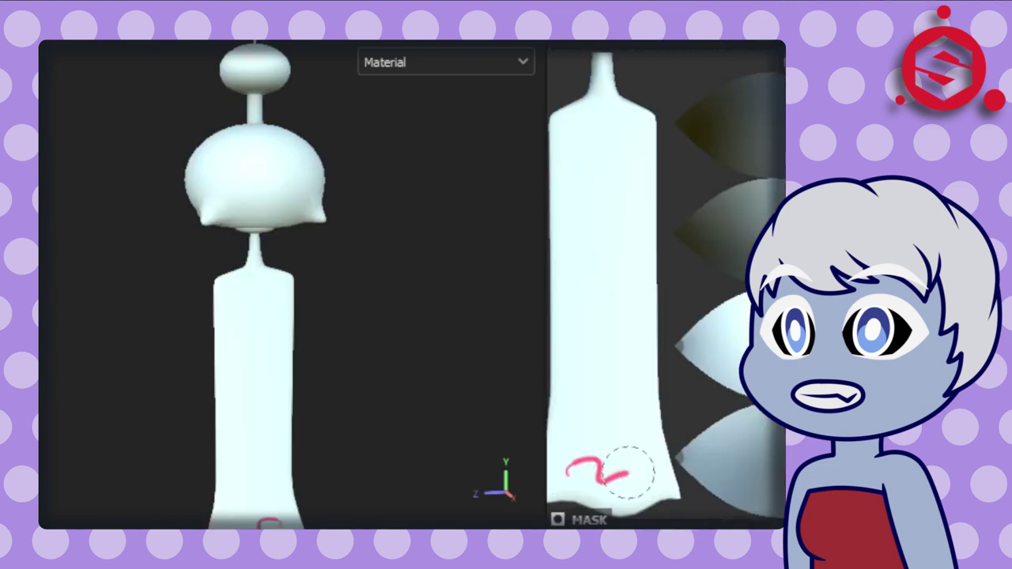
{"action": "scroll", "coordinate": [605, 437], "scroll_direction": "up", "scroll_amount": 2}
{"action": "left_click_drag", "start_coordinate": [581, 431], "coordinate": [638, 414]}
{"action": "key", "text": "ctrl+z"}
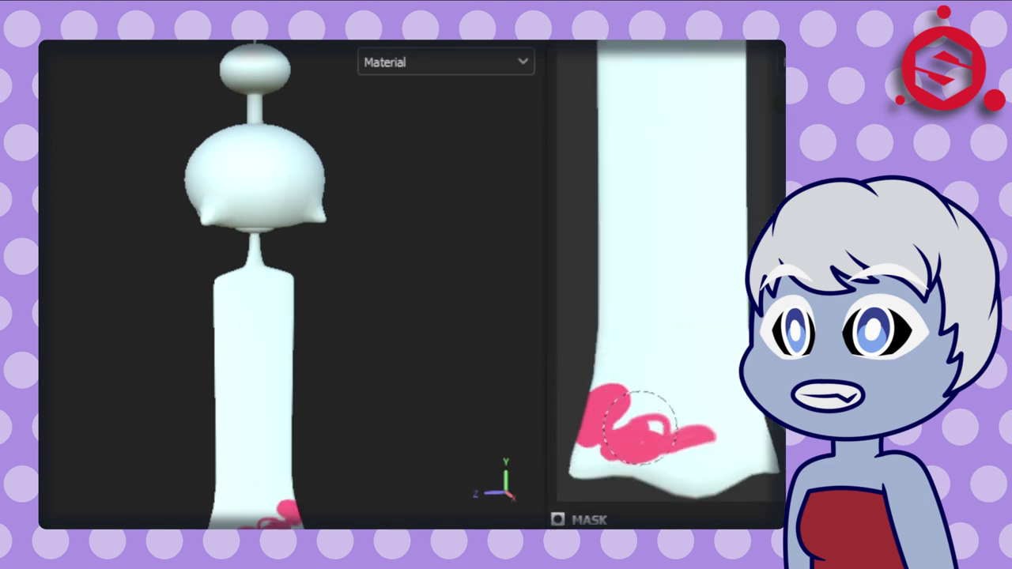
{"action": "scroll", "coordinate": [398, 368], "scroll_direction": "down", "scroll_amount": 2}
- Paint a pink ghost band across the lower body with a round head above it
{"action": "left_click_drag", "start_coordinate": [333, 356], "coordinate": [306, 379], "text": "alt"}
{"action": "mouse_move", "coordinate": [739, 332]}
{"action": "left_mouse_down"}
{"action": "mouse_move", "coordinate": [572, 355]}
{"action": "mouse_move", "coordinate": [735, 396]}
{"action": "left_mouse_up"}
{"action": "left_click_drag", "start_coordinate": [585, 466], "coordinate": [759, 443]}
{"action": "left_click_drag", "start_coordinate": [642, 283], "coordinate": [675, 273]}
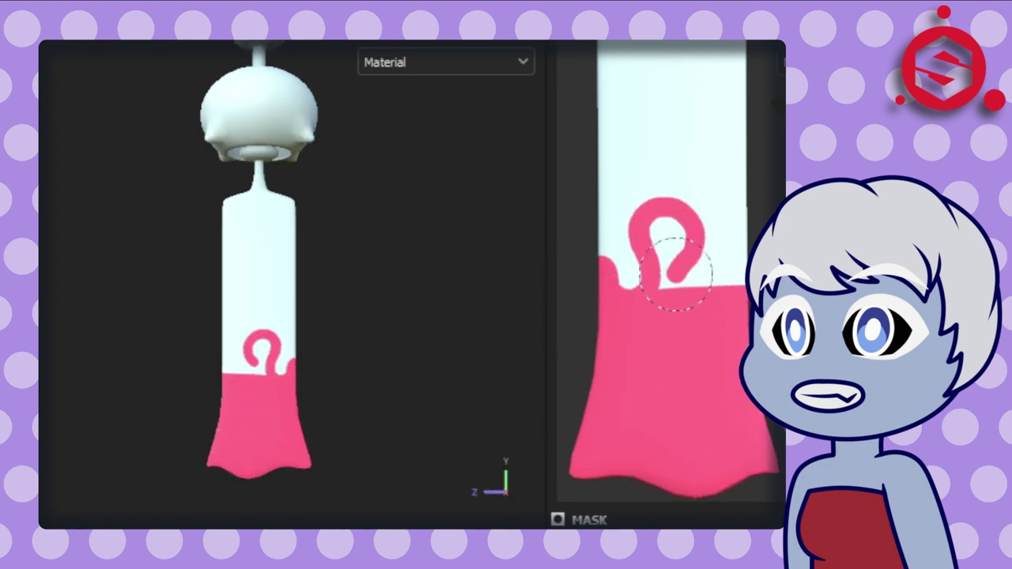
{"action": "key", "text": "ctrl+z"}
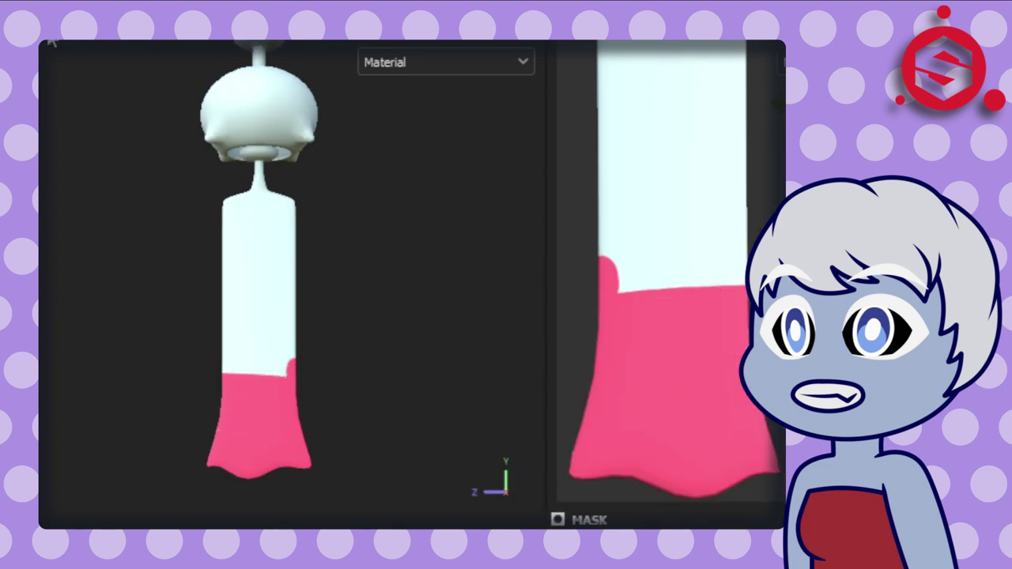
{"action": "left_click_drag", "start_coordinate": [630, 293], "coordinate": [664, 210]}
{"action": "key", "text": "ctrl+z"}
{"action": "mouse_move", "coordinate": [612, 281]}
{"action": "left_mouse_down"}
{"action": "mouse_move", "coordinate": [648, 214]}
{"action": "mouse_move", "coordinate": [646, 249]}
{"action": "mouse_move", "coordinate": [648, 169]}
{"action": "left_mouse_up"}
{"action": "key", "text": "ctrl+z"}
{"action": "key", "text": "ctrl+z"}
{"action": "key", "text": "ctrl+z"}
{"action": "mouse_move", "coordinate": [612, 266]}
{"action": "left_mouse_down"}
{"action": "mouse_move", "coordinate": [715, 296]}
{"action": "mouse_move", "coordinate": [673, 204]}
{"action": "left_mouse_up"}
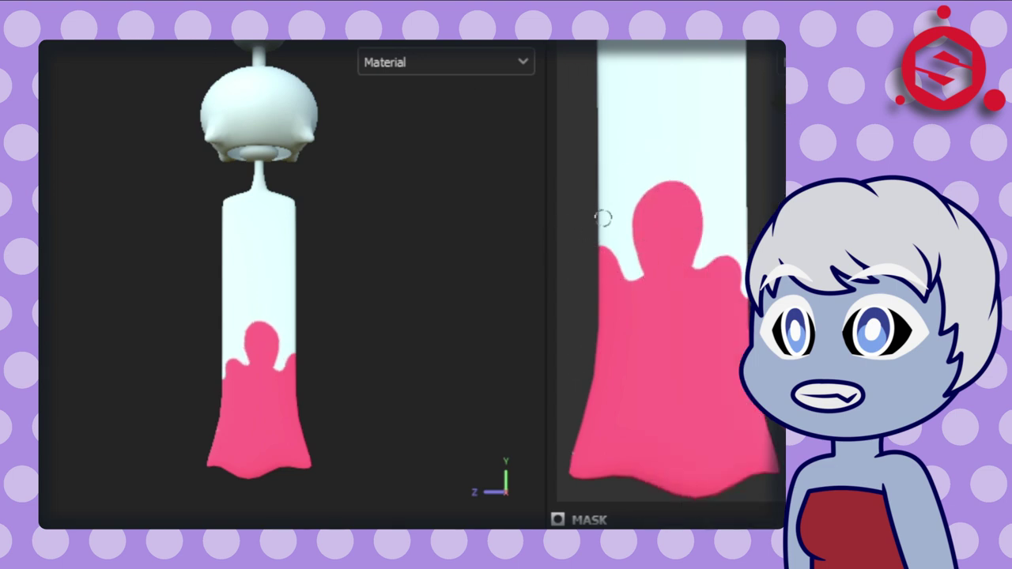
{"action": "mouse_move", "coordinate": [475, 395]}
{"action": "left_mouse_down", "text": "alt"}
{"action": "mouse_move", "coordinate": [429, 409]}
{"action": "mouse_move", "coordinate": [475, 395]}
{"action": "left_mouse_up", "text": "alt"}
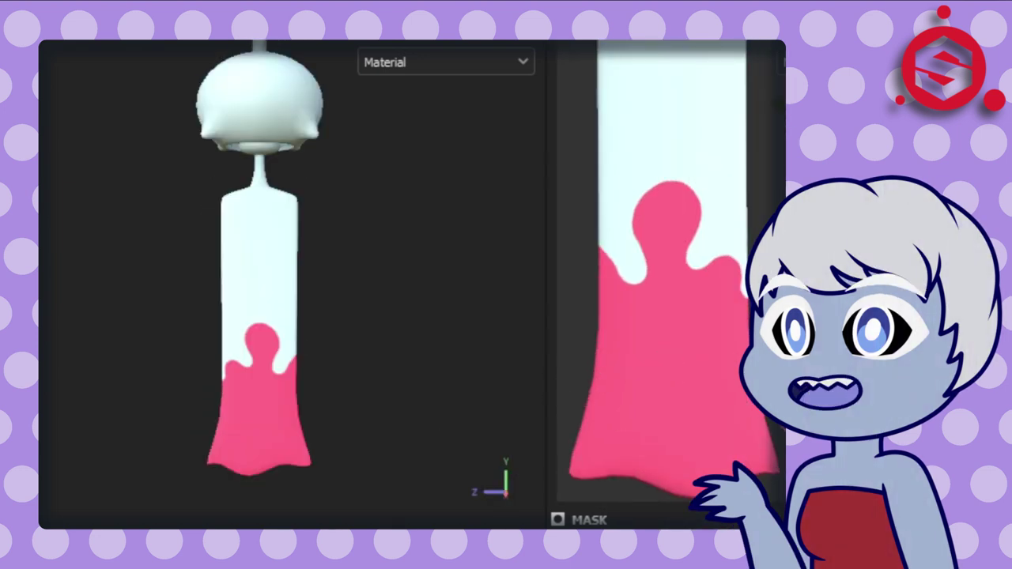
{"action": "scroll", "coordinate": [357, 350], "scroll_direction": "up", "scroll_amount": 3}
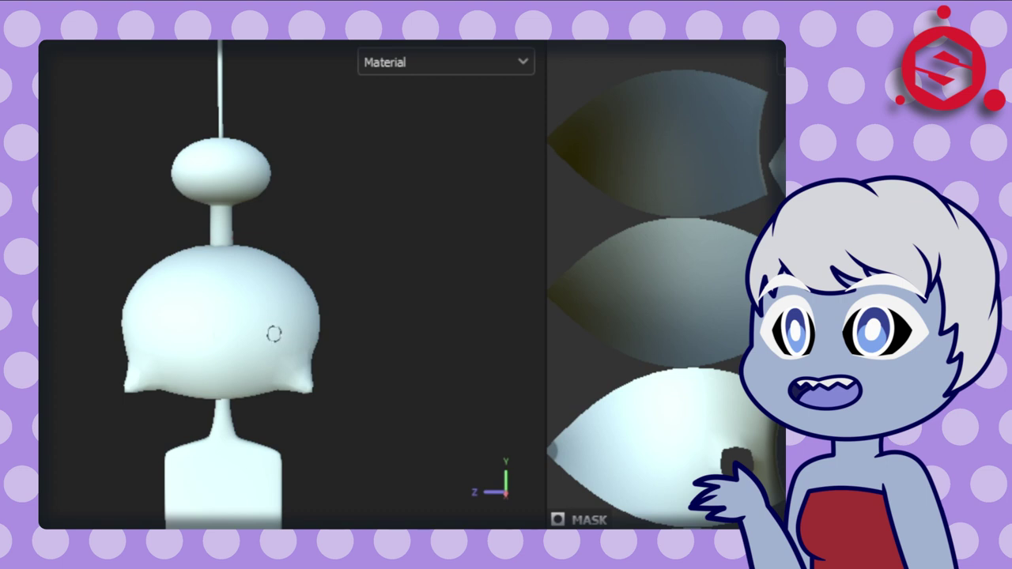
- Paint a pink V-shaped zigzag stripe across the front of the bell
{"action": "left_click_drag", "start_coordinate": [301, 328], "coordinate": [265, 340], "text": "alt"}
{"action": "left_click_drag", "start_coordinate": [265, 340], "coordinate": [220, 333]}
{"action": "left_click_drag", "start_coordinate": [261, 293], "coordinate": [211, 292], "text": "alt"}
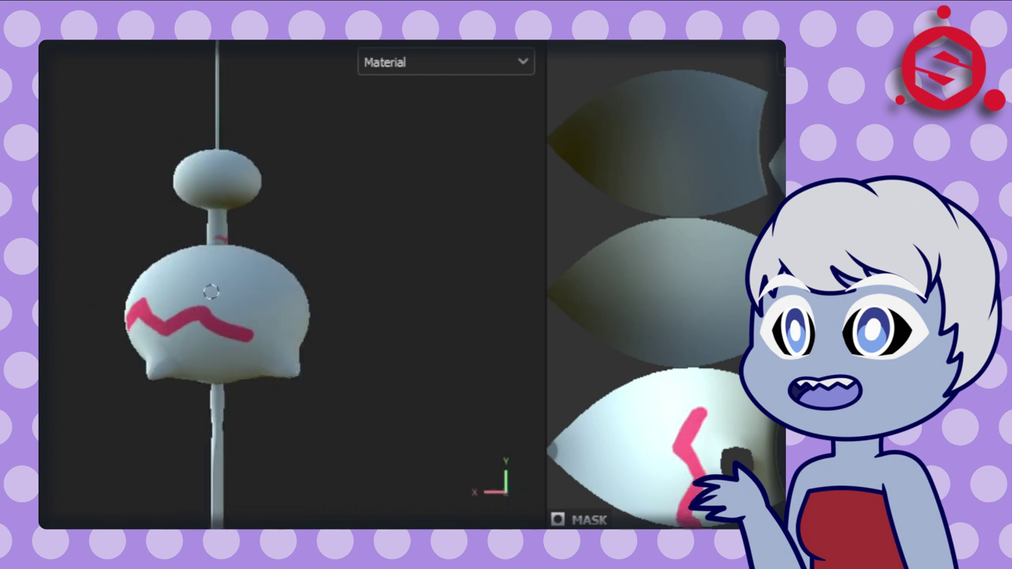
{"action": "left_click_drag", "start_coordinate": [275, 312], "coordinate": [237, 309], "text": "alt"}
{"action": "middle_click_drag", "start_coordinate": [238, 308], "coordinate": [495, 350], "text": "alt"}
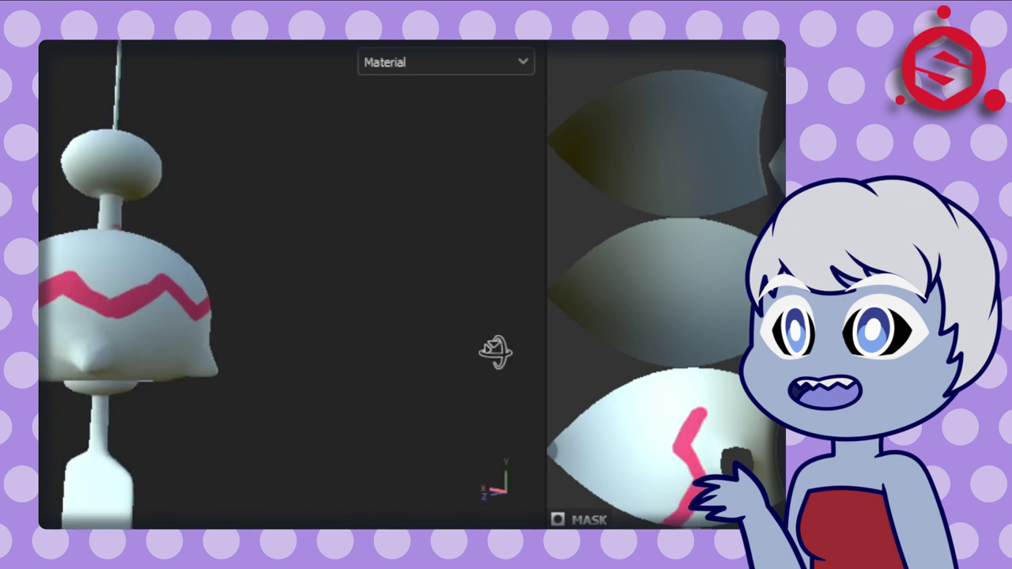
{"action": "left_click_drag", "start_coordinate": [181, 314], "coordinate": [469, 340], "text": "alt"}
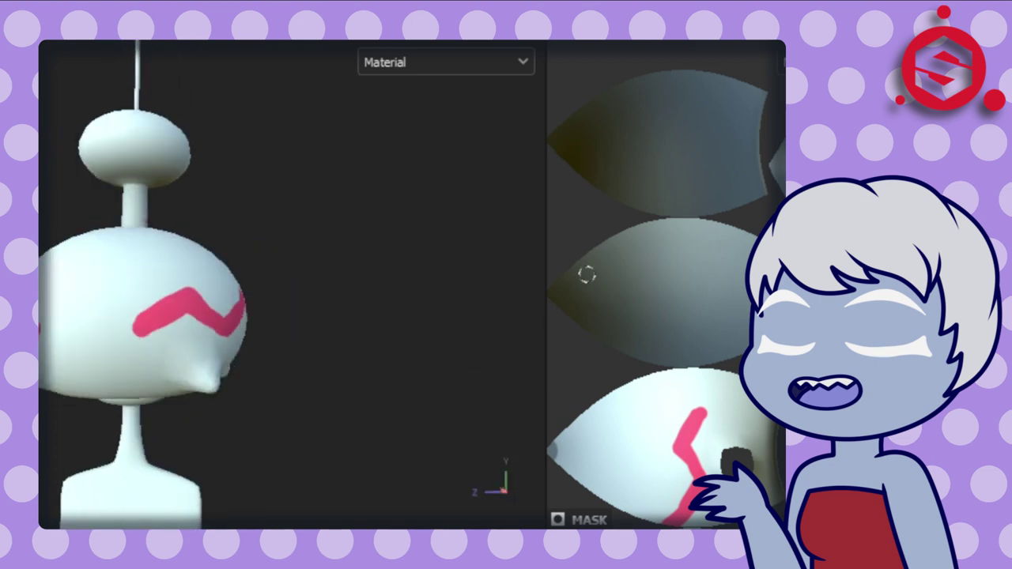
{"action": "left_click_drag", "start_coordinate": [355, 192], "coordinate": [332, 198], "text": "alt"}
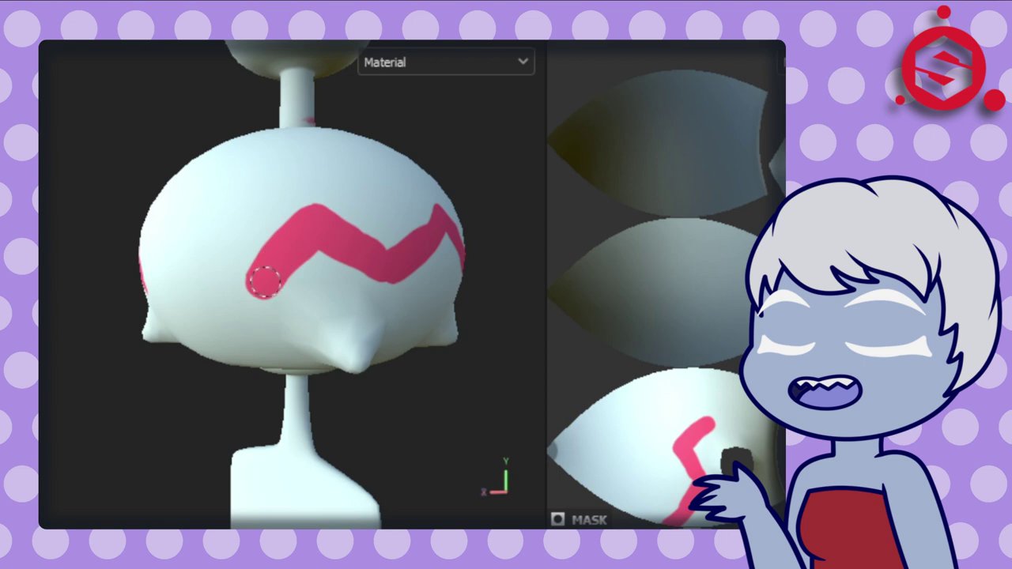
{"action": "mouse_move", "coordinate": [395, 211]}
{"action": "left_mouse_down", "text": "alt"}
{"action": "mouse_move", "coordinate": [351, 346]}
{"action": "mouse_move", "coordinate": [313, 231]}
{"action": "left_mouse_up", "text": "alt"}
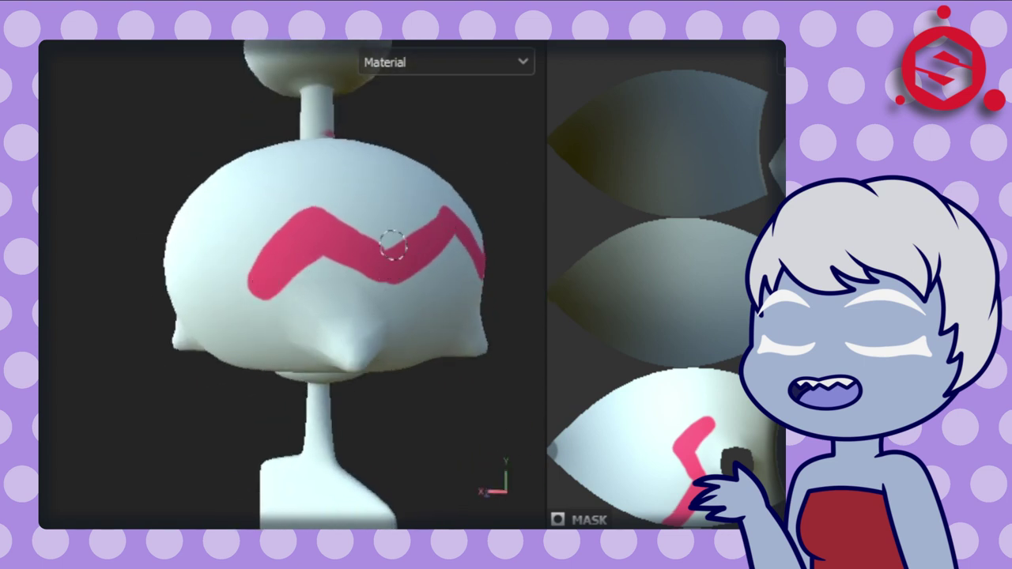
- Continue the pink zigzag stripe around the rest of the bell
{"action": "mouse_move", "coordinate": [292, 227]}
{"action": "left_mouse_down", "text": "alt"}
{"action": "mouse_move", "coordinate": [340, 277]}
{"action": "mouse_move", "coordinate": [325, 281]}
{"action": "left_mouse_up", "text": "alt"}
{"action": "mouse_move", "coordinate": [348, 239]}
{"action": "left_mouse_down", "text": "alt"}
{"action": "mouse_move", "coordinate": [261, 253]}
{"action": "mouse_move", "coordinate": [260, 293]}
{"action": "mouse_move", "coordinate": [271, 267]}
{"action": "mouse_move", "coordinate": [276, 300]}
{"action": "mouse_move", "coordinate": [322, 216]}
{"action": "left_mouse_up", "text": "alt"}
{"action": "left_click_drag", "start_coordinate": [274, 257], "coordinate": [333, 313], "text": "alt"}
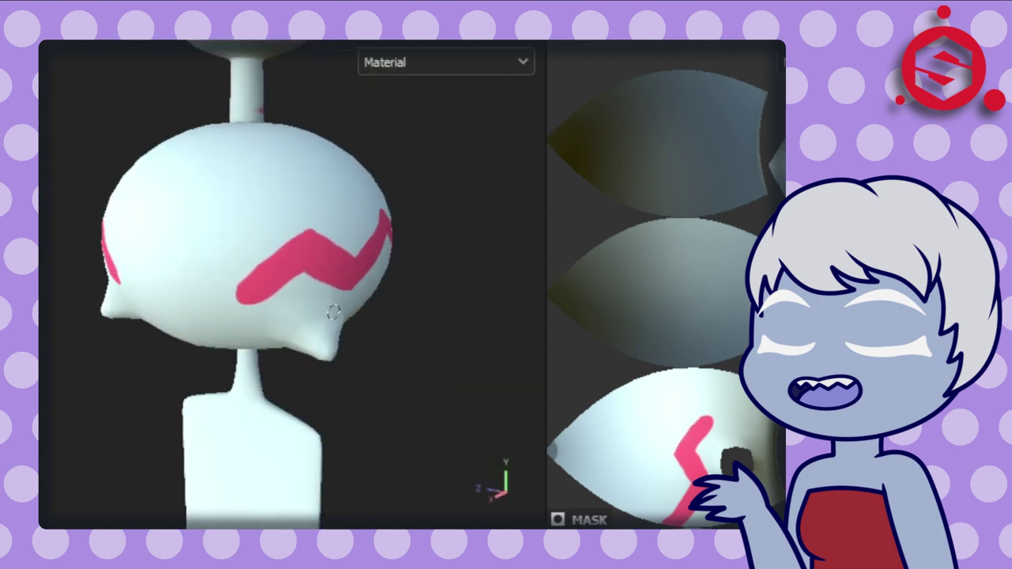
{"action": "mouse_move", "coordinate": [269, 265]}
{"action": "left_mouse_down", "text": "alt"}
{"action": "mouse_move", "coordinate": [301, 248]}
{"action": "mouse_move", "coordinate": [320, 296]}
{"action": "left_mouse_up", "text": "alt"}
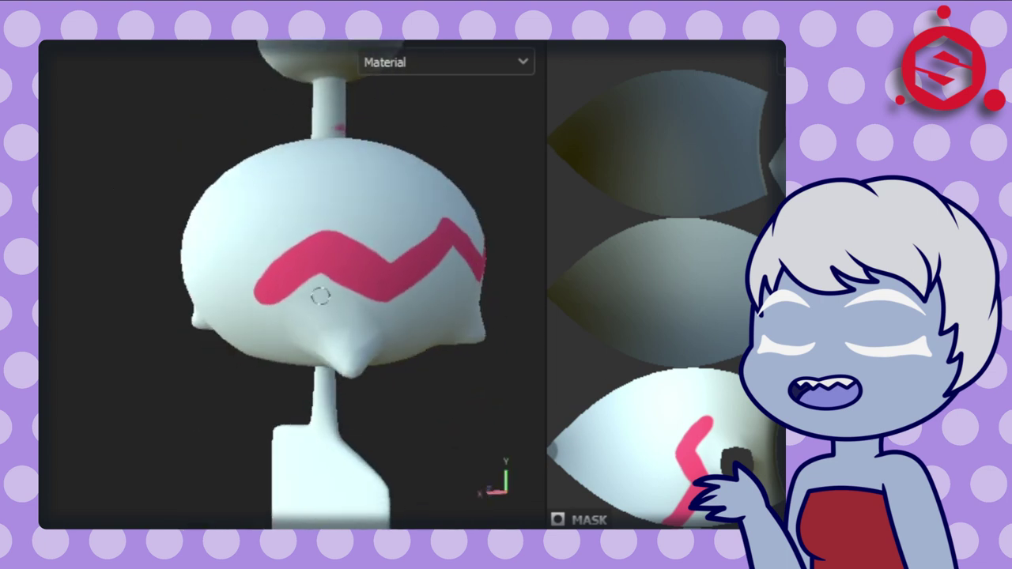
{"action": "mouse_move", "coordinate": [404, 325]}
{"action": "left_mouse_down", "text": "alt"}
{"action": "mouse_move", "coordinate": [343, 253]}
{"action": "mouse_move", "coordinate": [395, 339]}
{"action": "mouse_move", "coordinate": [361, 275]}
{"action": "mouse_move", "coordinate": [368, 264]}
{"action": "mouse_move", "coordinate": [292, 286]}
{"action": "mouse_move", "coordinate": [501, 108]}
{"action": "left_mouse_up", "text": "alt"}
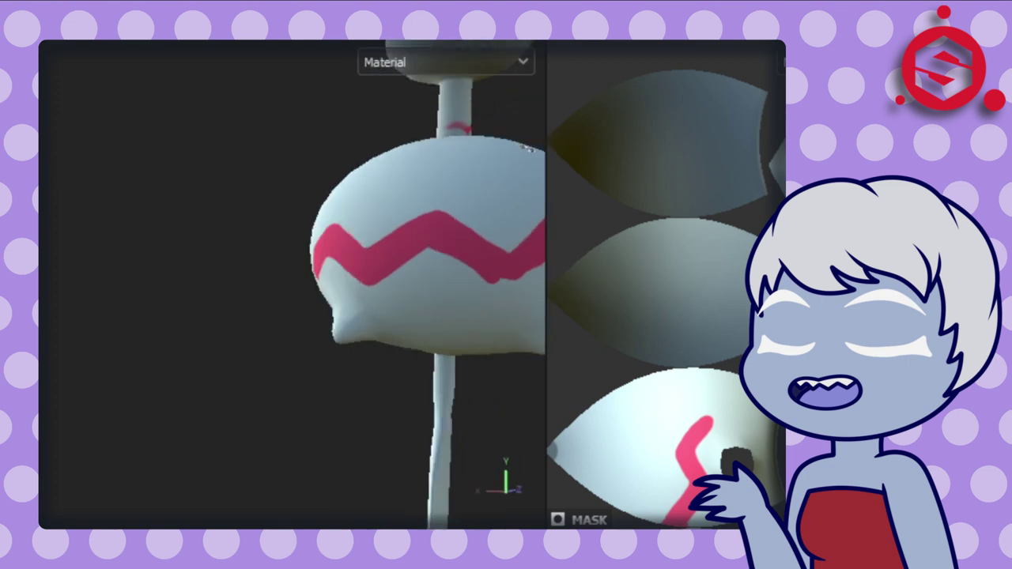
{"action": "middle_click_drag", "start_coordinate": [501, 109], "coordinate": [332, 283], "text": "alt"}
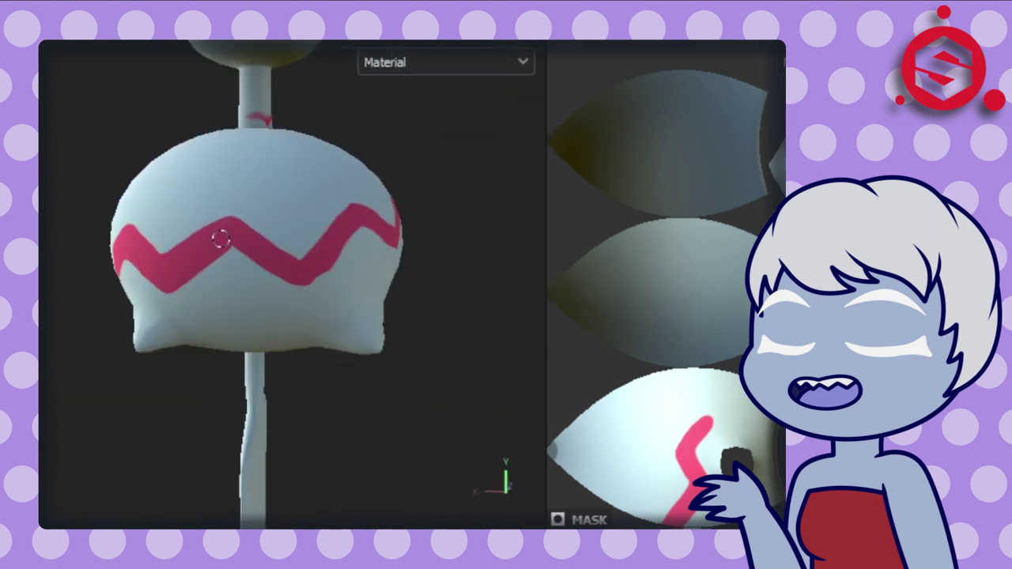
{"action": "left_click_drag", "start_coordinate": [437, 256], "coordinate": [224, 230], "text": "alt"}
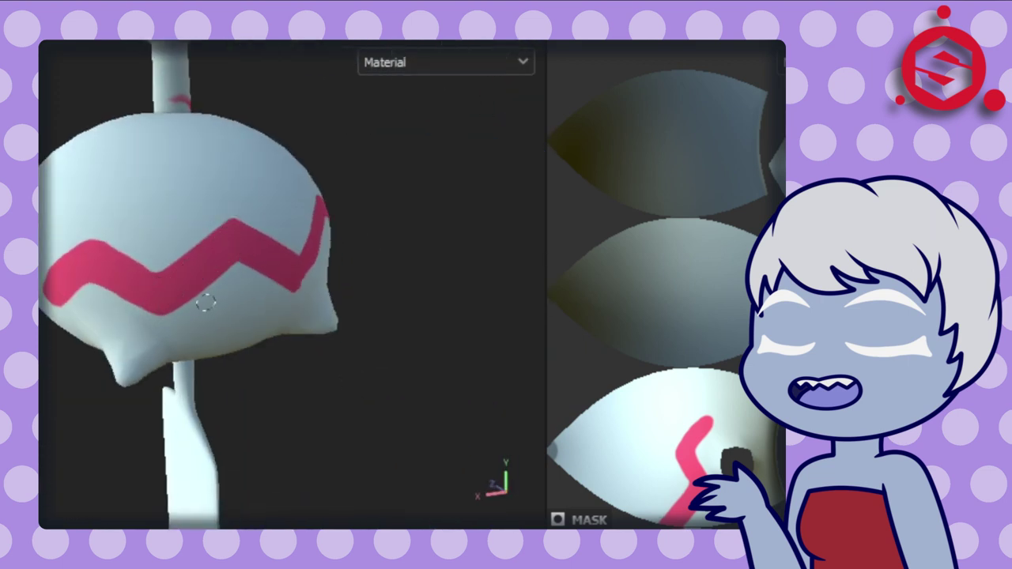
{"action": "left_click_drag", "start_coordinate": [204, 302], "coordinate": [380, 369], "text": "alt"}
{"action": "scroll", "coordinate": [127, 228], "scroll_direction": "up", "scroll_amount": 2}
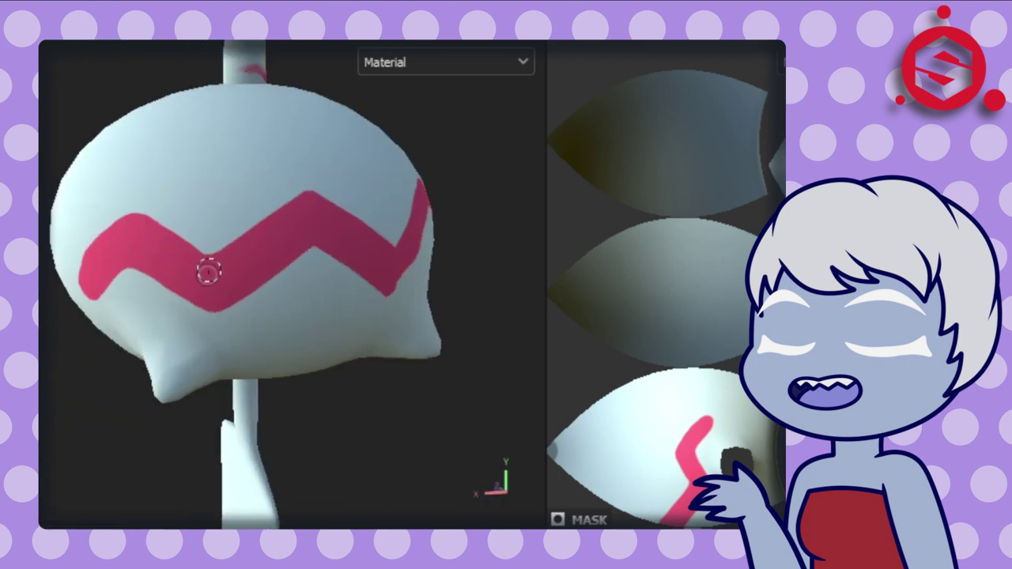
{"action": "scroll", "coordinate": [282, 408], "scroll_direction": "up", "scroll_amount": 2}
{"action": "left_click_drag", "start_coordinate": [419, 289], "coordinate": [438, 324]}
- Orbit and zoom around the model to inspect the finished zigzag stripe
{"action": "left_click_drag", "start_coordinate": [521, 150], "coordinate": [364, 198], "text": "alt"}
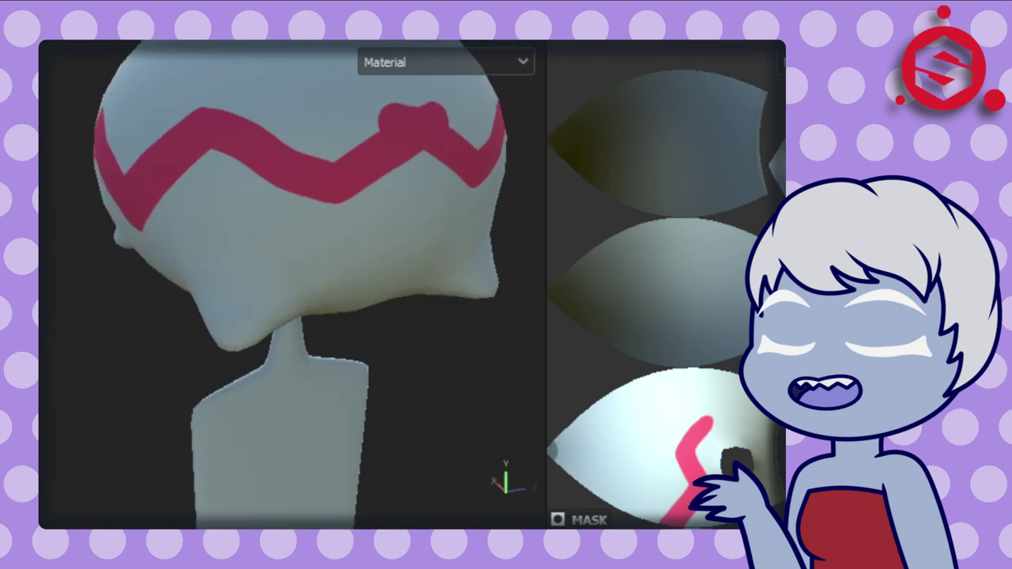
{"action": "mouse_move", "coordinate": [216, 129]}
{"action": "left_mouse_down", "text": "alt"}
{"action": "mouse_move", "coordinate": [328, 253]}
{"action": "mouse_move", "coordinate": [253, 110]}
{"action": "mouse_move", "coordinate": [101, 144]}
{"action": "mouse_move", "coordinate": [316, 233]}
{"action": "mouse_move", "coordinate": [222, 197]}
{"action": "mouse_move", "coordinate": [74, 246]}
{"action": "mouse_move", "coordinate": [103, 178]}
{"action": "mouse_move", "coordinate": [235, 284]}
{"action": "mouse_move", "coordinate": [240, 95]}
{"action": "mouse_move", "coordinate": [167, 203]}
{"action": "left_mouse_up", "text": "alt"}
{"action": "mouse_move", "coordinate": [316, 183]}
{"action": "left_mouse_down", "text": "alt"}
{"action": "mouse_move", "coordinate": [214, 245]}
{"action": "mouse_move", "coordinate": [260, 285]}
{"action": "mouse_move", "coordinate": [380, 290]}
{"action": "mouse_move", "coordinate": [448, 171]}
{"action": "mouse_move", "coordinate": [372, 369]}
{"action": "mouse_move", "coordinate": [336, 163]}
{"action": "left_mouse_up", "text": "alt"}
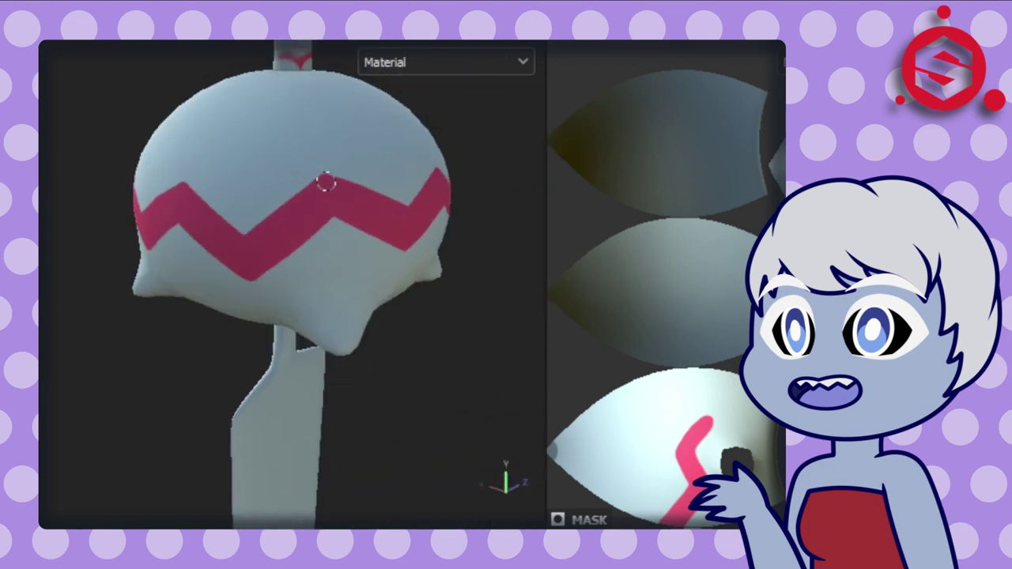
{"action": "right_click_drag", "start_coordinate": [368, 208], "coordinate": [501, 293], "text": "alt"}
{"action": "right_click_drag", "start_coordinate": [237, 169], "coordinate": [291, 154], "text": "alt"}
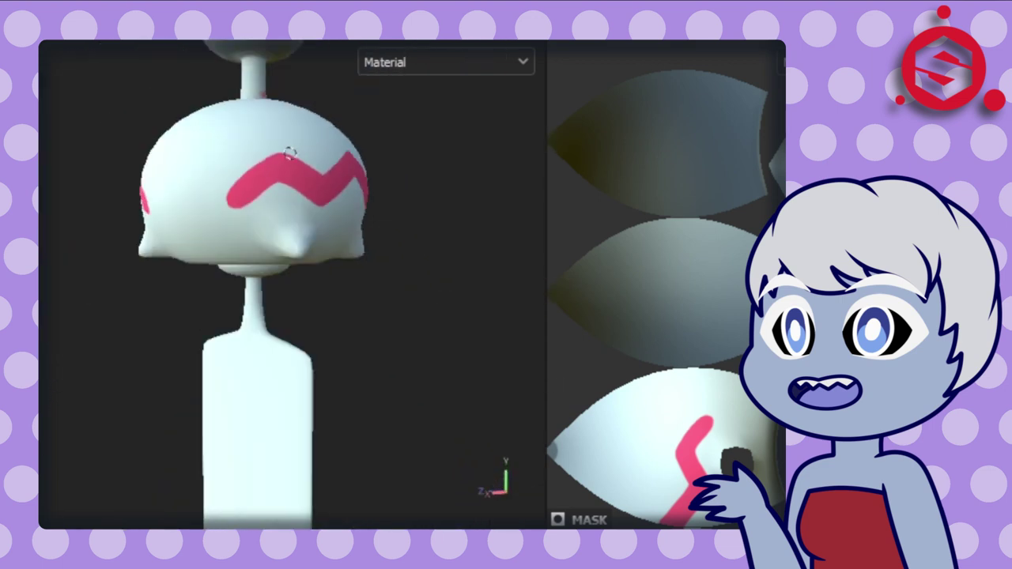
{"action": "left_click_drag", "start_coordinate": [291, 154], "coordinate": [88, 336], "text": "alt"}
{"action": "right_click_drag", "start_coordinate": [88, 336], "coordinate": [417, 190], "text": "alt"}
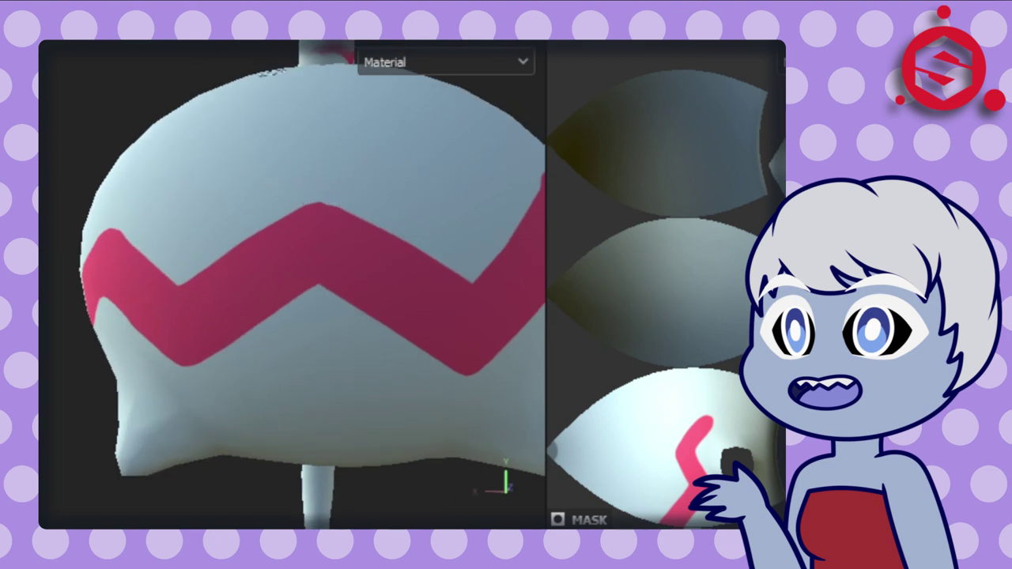
{"action": "mouse_move", "coordinate": [352, 230]}
{"action": "left_mouse_down", "text": "alt"}
{"action": "mouse_move", "coordinate": [475, 351]}
{"action": "mouse_move", "coordinate": [377, 435]}
{"action": "mouse_move", "coordinate": [185, 224]}
{"action": "mouse_move", "coordinate": [325, 177]}
{"action": "left_mouse_up", "text": "alt"}
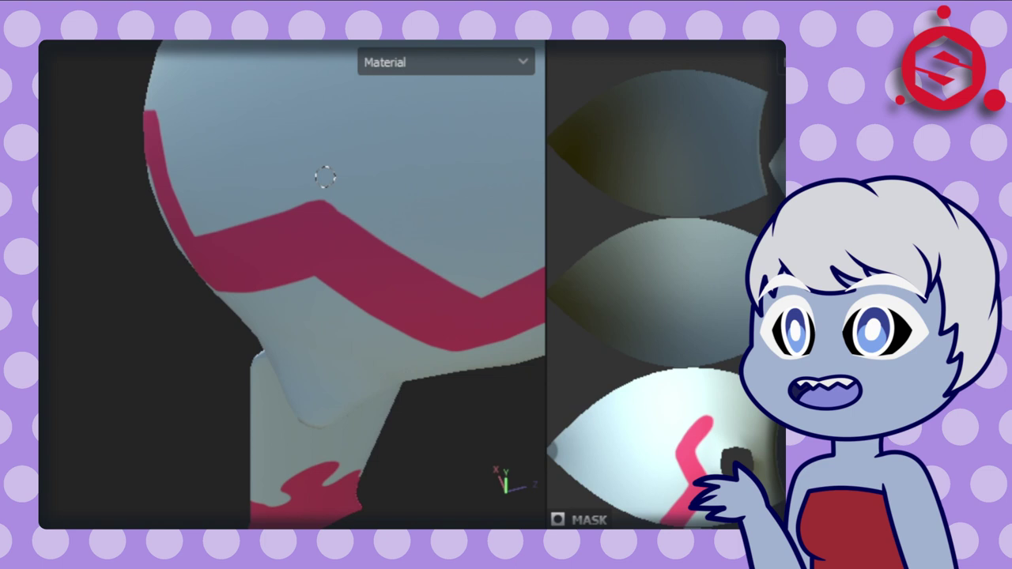
{"action": "mouse_move", "coordinate": [470, 316]}
{"action": "left_mouse_down", "text": "alt"}
{"action": "mouse_move", "coordinate": [319, 338]}
{"action": "mouse_move", "coordinate": [234, 223]}
{"action": "left_mouse_up", "text": "alt"}
{"action": "middle_click_drag", "start_coordinate": [234, 223], "coordinate": [118, 237], "text": "alt"}
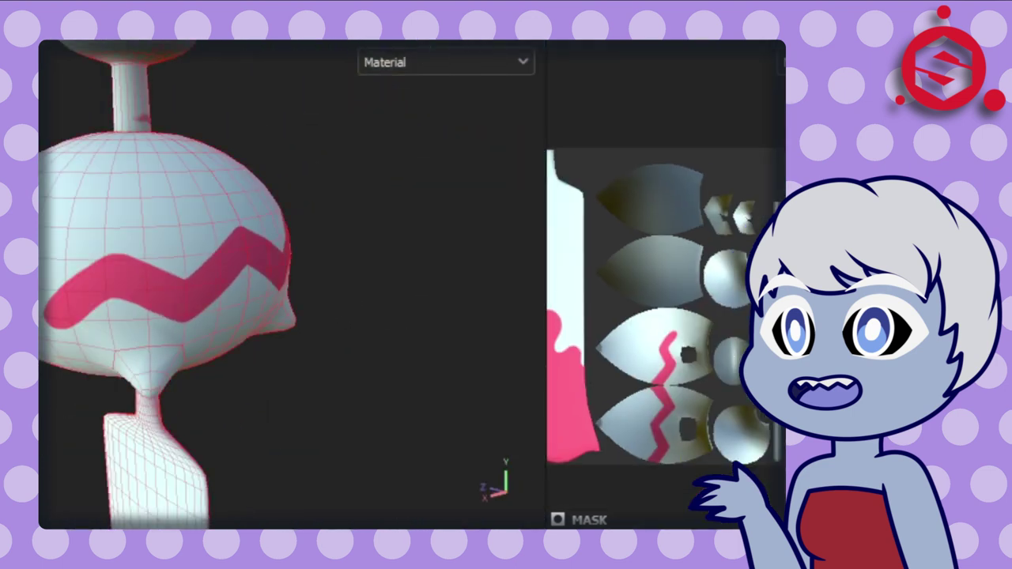
- Dab two mirrored round black eyes onto the front of the ghost head
{"action": "mouse_move", "coordinate": [127, 238]}
{"action": "left_mouse_down", "text": "alt"}
{"action": "mouse_move", "coordinate": [198, 203]}
{"action": "mouse_move", "coordinate": [389, 197]}
{"action": "left_mouse_up", "text": "alt"}
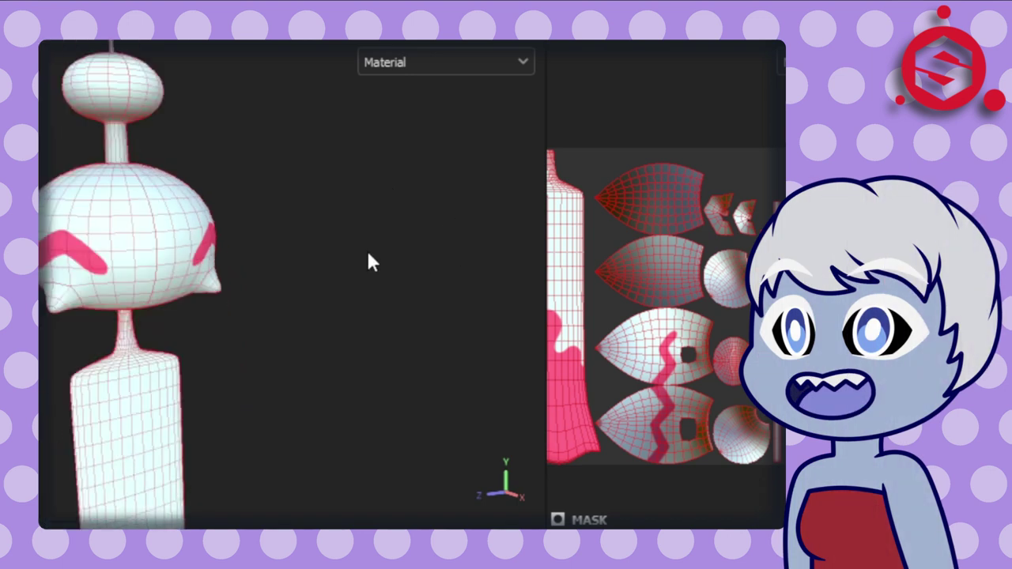
{"action": "key", "text": "f"}
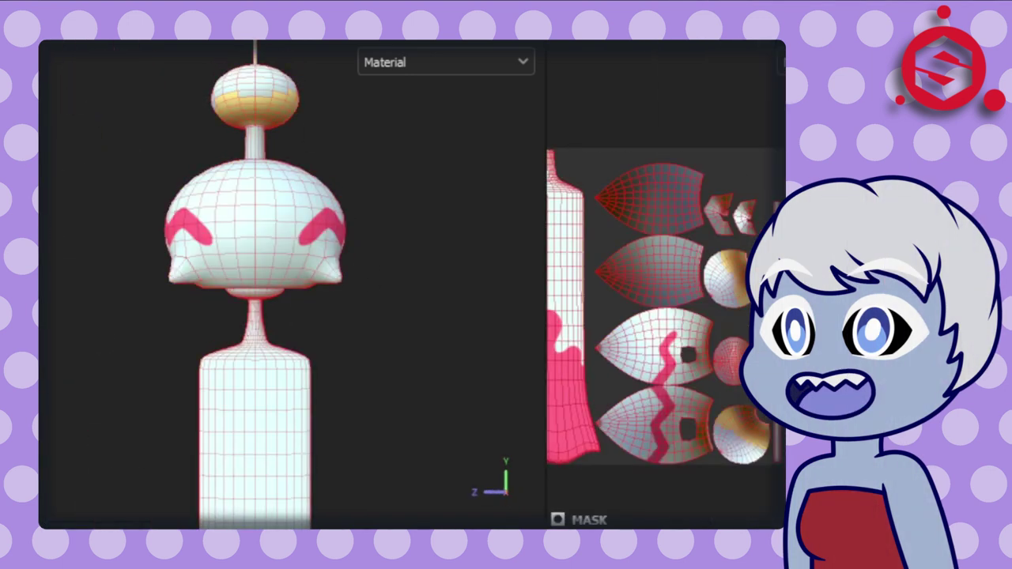
{"action": "scroll", "coordinate": [260, 239], "scroll_direction": "up", "scroll_amount": 5}
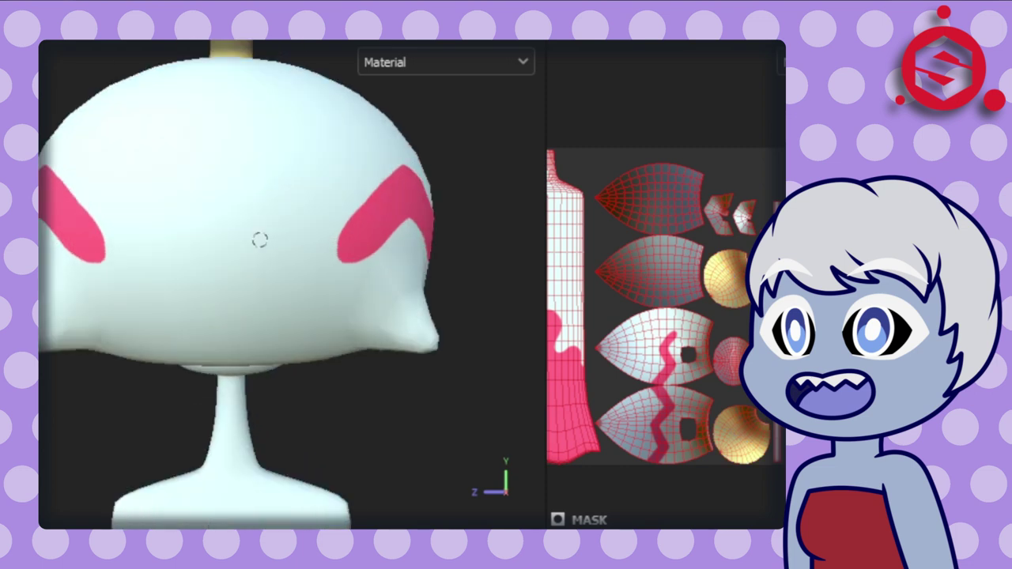
{"action": "left_click", "coordinate": [298, 177]}
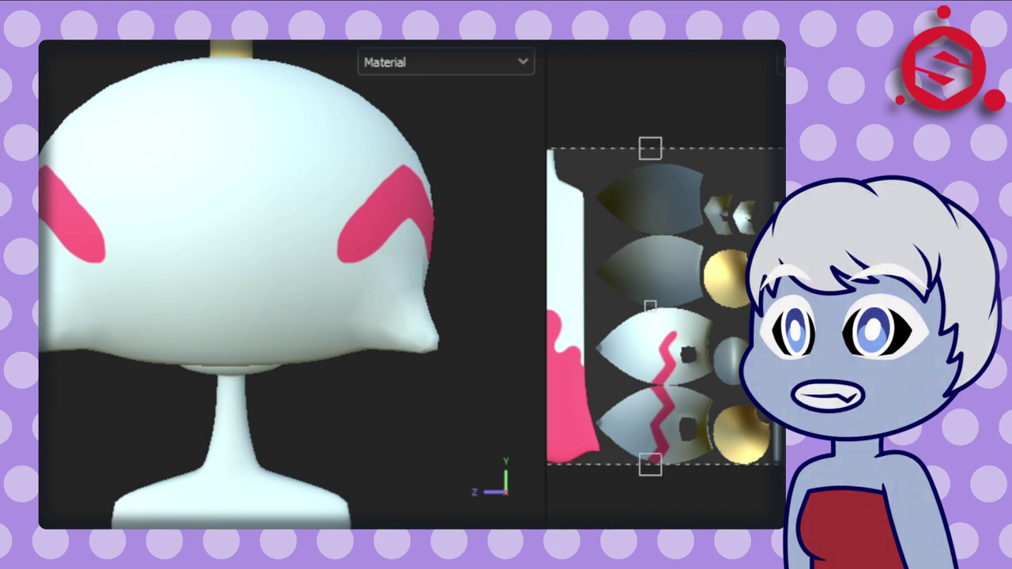
{"action": "left_click_drag", "start_coordinate": [278, 190], "coordinate": [307, 188]}
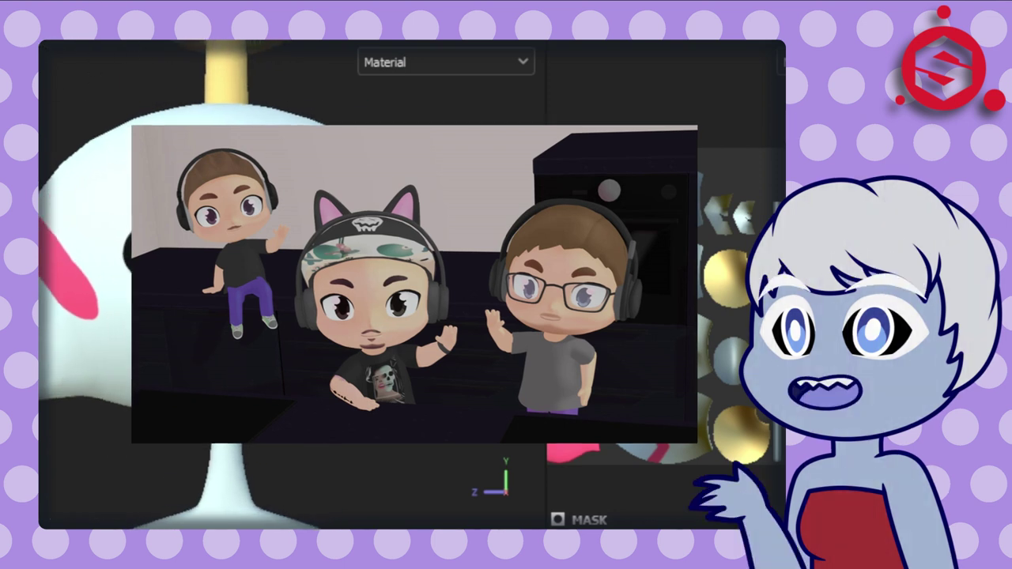
- Repaint the mirrored black eyes slightly further apart on the head
{"action": "left_click_drag", "start_coordinate": [267, 247], "coordinate": [292, 252]}
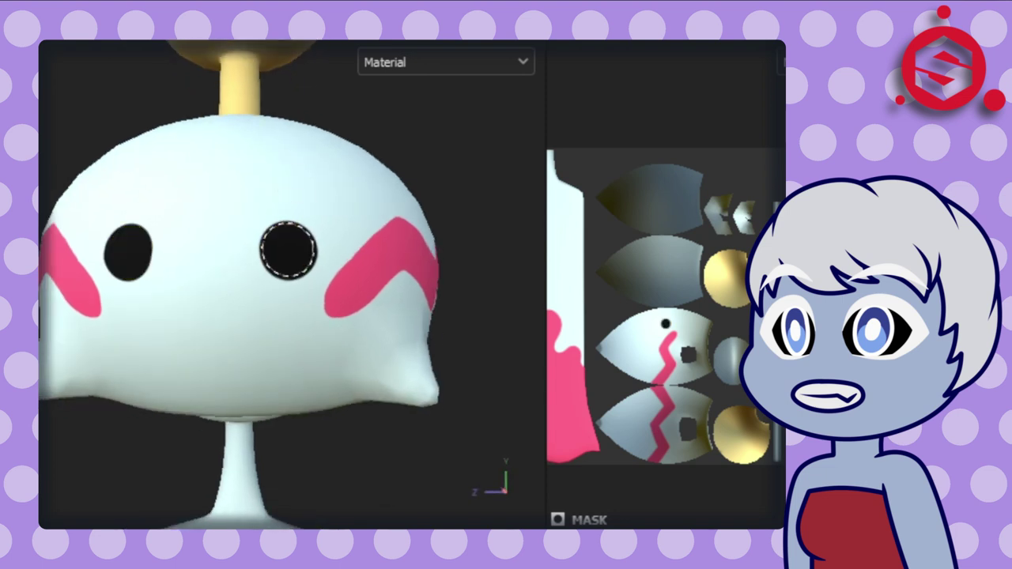
- Paint yellow inside the black eyes, then orbit around to check the face
{"action": "left_click", "coordinate": [289, 250]}
{"action": "left_click_drag", "start_coordinate": [303, 355], "coordinate": [357, 430], "text": "alt"}
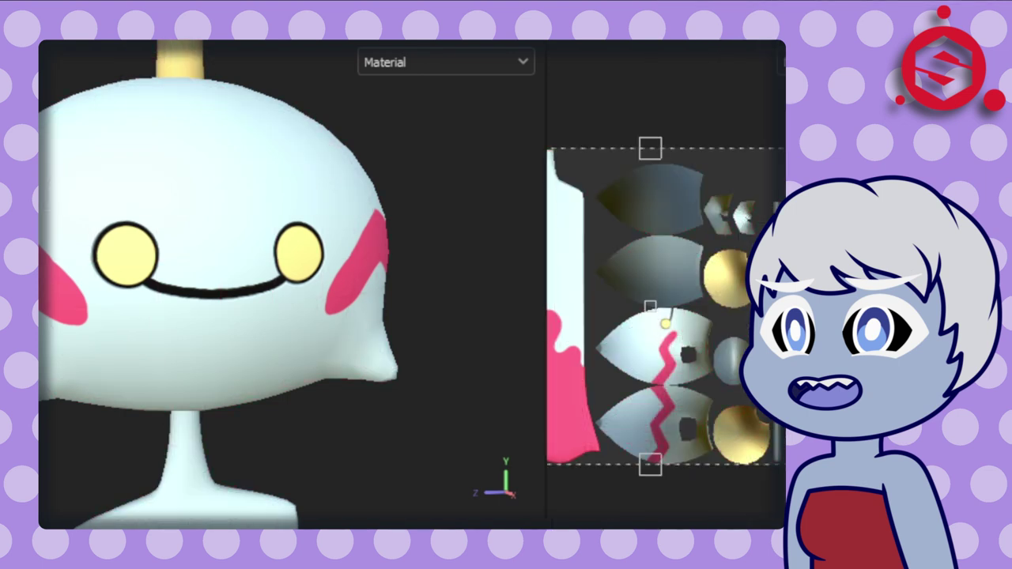
{"action": "mouse_move", "coordinate": [300, 372]}
{"action": "left_mouse_down", "text": "alt"}
{"action": "mouse_move", "coordinate": [213, 344]}
{"action": "mouse_move", "coordinate": [241, 294]}
{"action": "left_mouse_up", "text": "alt"}
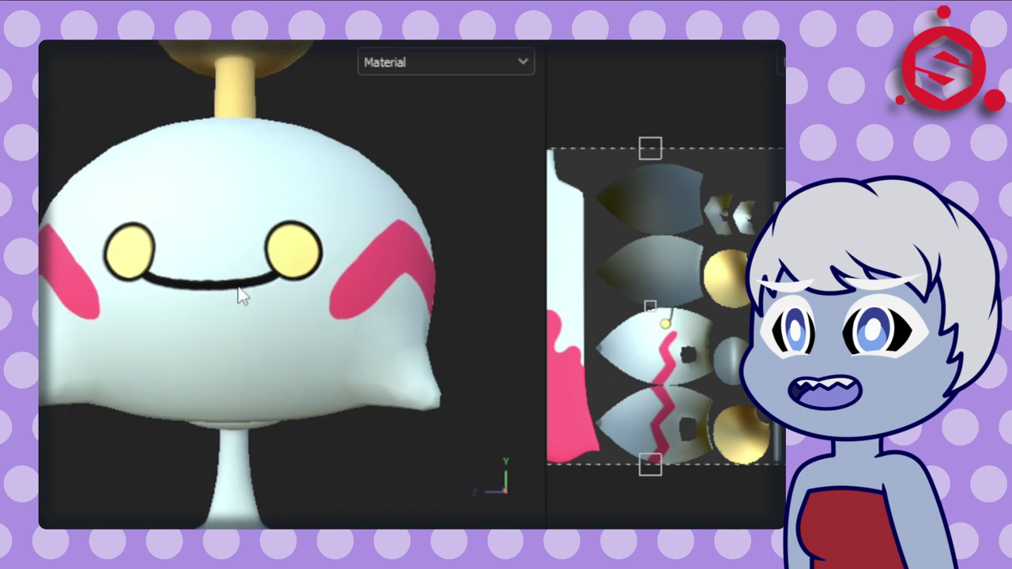
{"action": "scroll", "coordinate": [193, 346], "scroll_direction": "down", "scroll_amount": 5}
{"action": "mouse_move", "coordinate": [192, 346]}
{"action": "left_mouse_down", "text": "alt"}
{"action": "mouse_move", "coordinate": [219, 357]}
{"action": "mouse_move", "coordinate": [181, 380]}
{"action": "mouse_move", "coordinate": [281, 351]}
{"action": "mouse_move", "coordinate": [312, 316]}
{"action": "mouse_move", "coordinate": [245, 477]}
{"action": "mouse_move", "coordinate": [292, 354]}
{"action": "mouse_move", "coordinate": [411, 389]}
{"action": "mouse_move", "coordinate": [395, 379]}
{"action": "left_mouse_up", "text": "alt"}
{"action": "scroll", "coordinate": [281, 352], "scroll_direction": "up", "scroll_amount": 3}
{"action": "scroll", "coordinate": [292, 353], "scroll_direction": "up", "scroll_amount": 3}
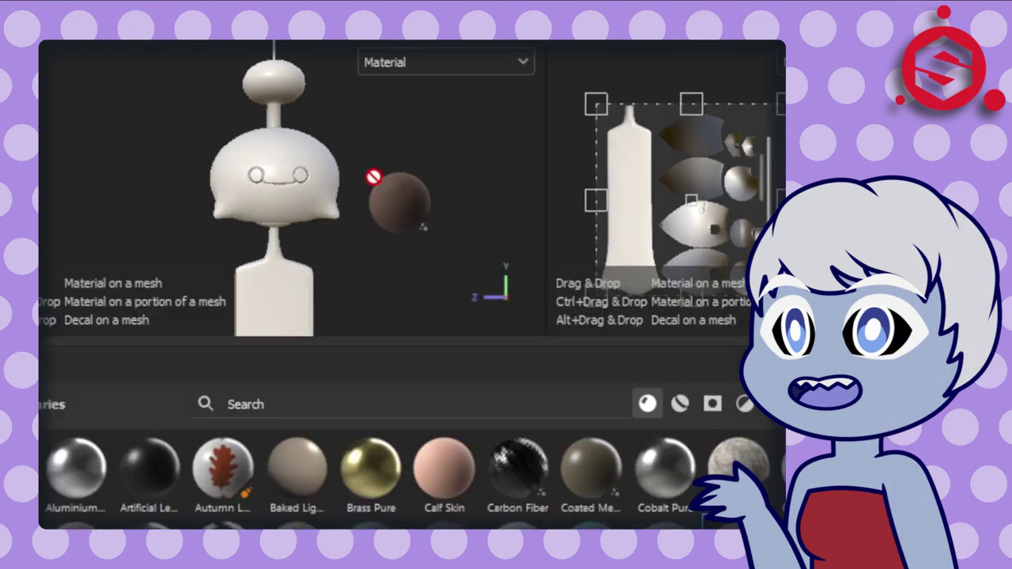
- Drag a brown rope material onto the hanging cord and view the whole character
{"action": "left_click_drag", "start_coordinate": [402, 204], "coordinate": [266, 152]}
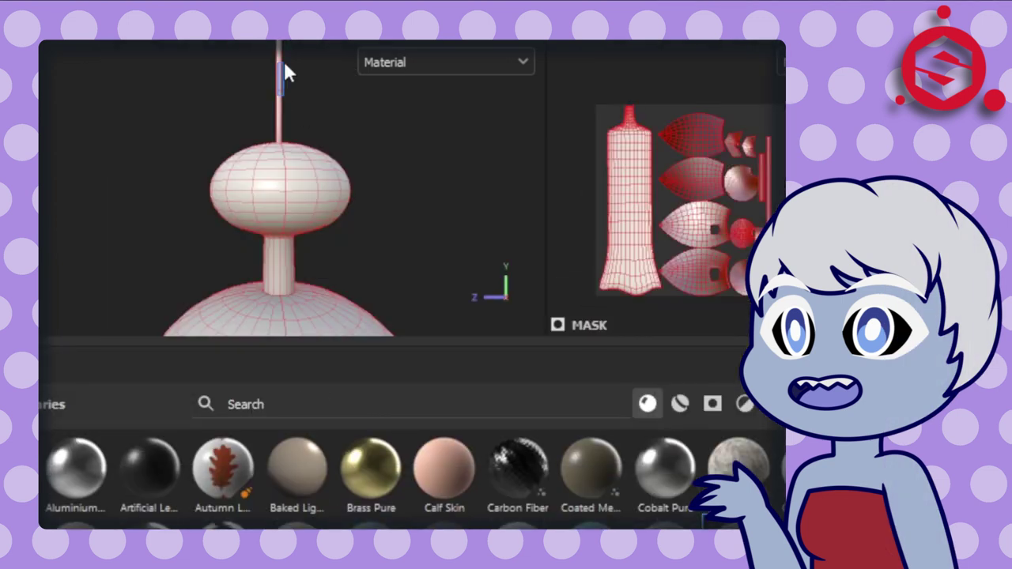
{"action": "scroll", "coordinate": [292, 192], "scroll_direction": "up", "scroll_amount": 5}
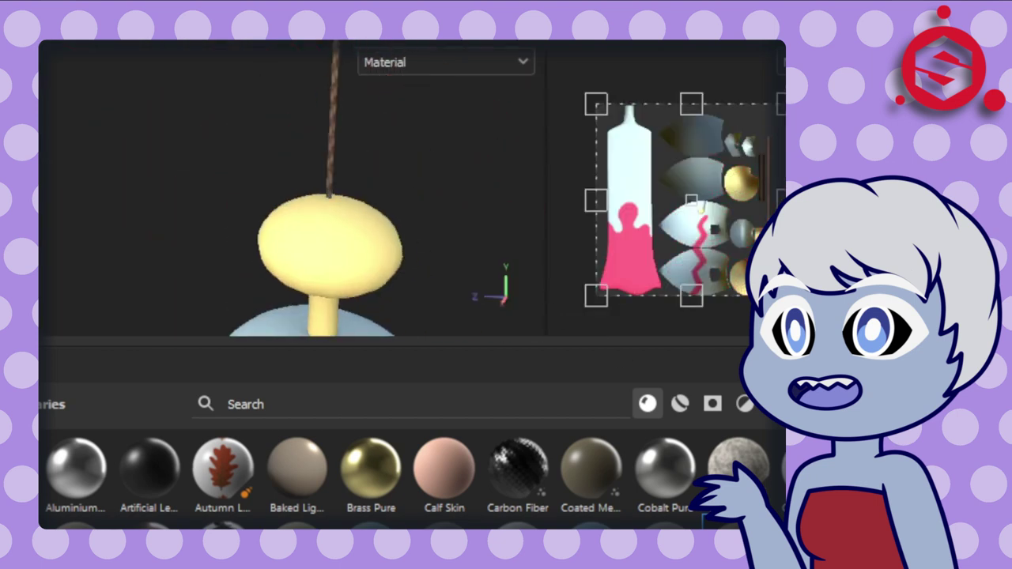
{"action": "scroll", "coordinate": [348, 166], "scroll_direction": "down", "scroll_amount": 5}
{"action": "left_click_drag", "start_coordinate": [384, 202], "coordinate": [253, 231], "text": "alt"}
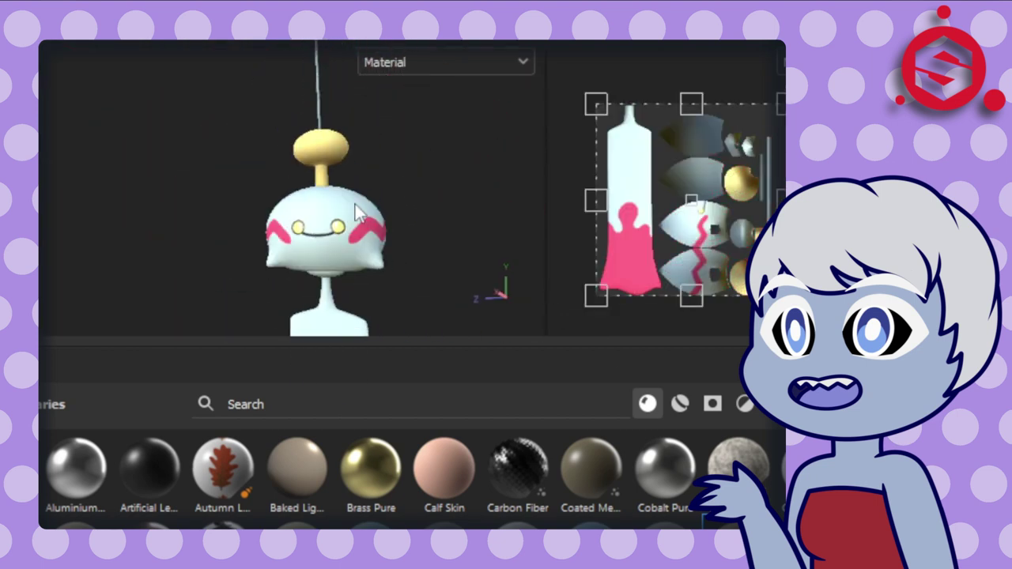
{"action": "middle_click_drag", "start_coordinate": [395, 186], "coordinate": [309, 150], "text": "alt"}
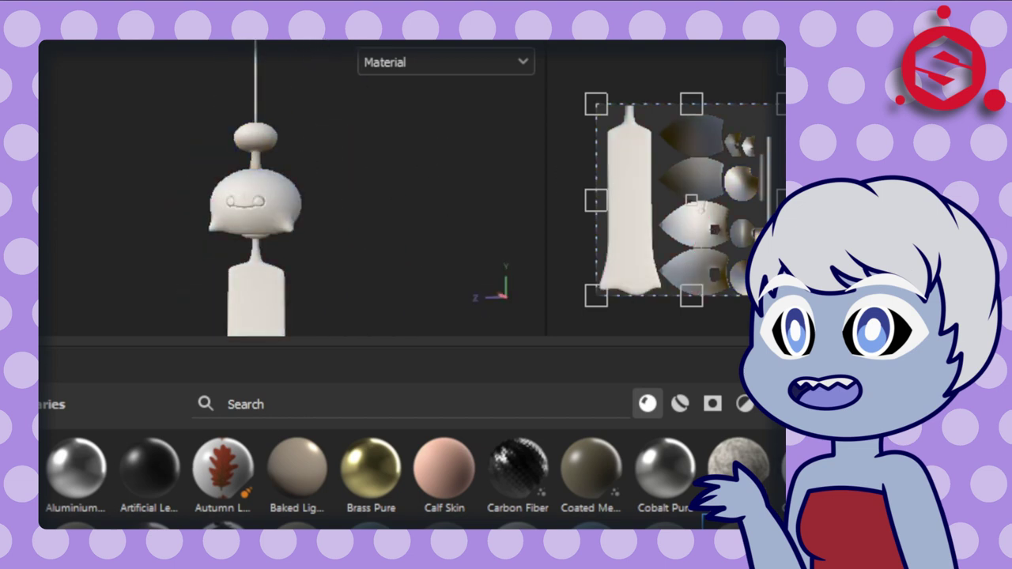
{"action": "scroll", "coordinate": [669, 449], "scroll_direction": "down", "scroll_amount": 3}
- Show the Smart Masks presets in the shelf and orbit beneath the model
{"action": "left_click", "coordinate": [712, 405]}
{"action": "scroll", "coordinate": [601, 458], "scroll_direction": "down", "scroll_amount": 2}
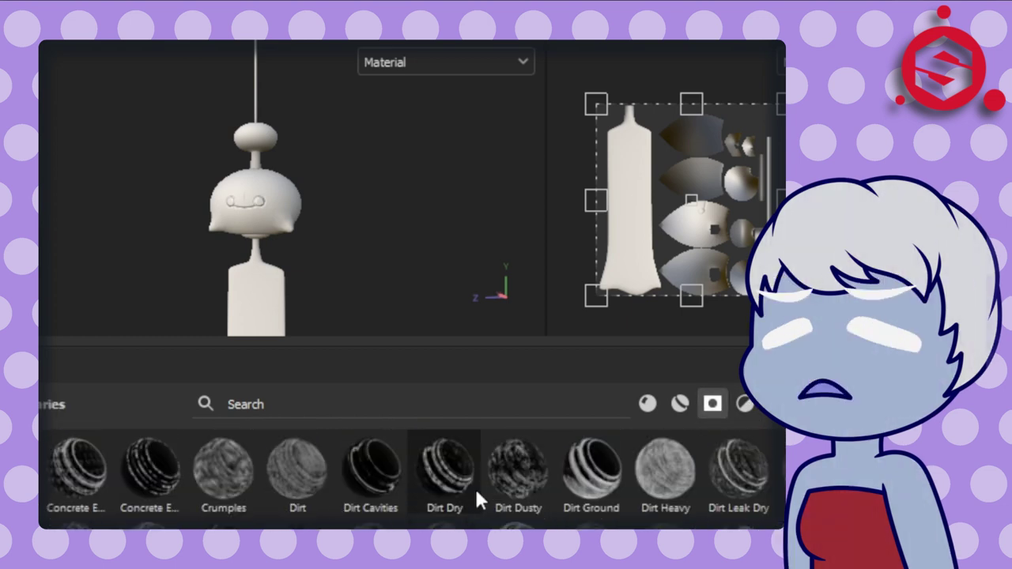
{"action": "scroll", "coordinate": [474, 486], "scroll_direction": "down", "scroll_amount": 2}
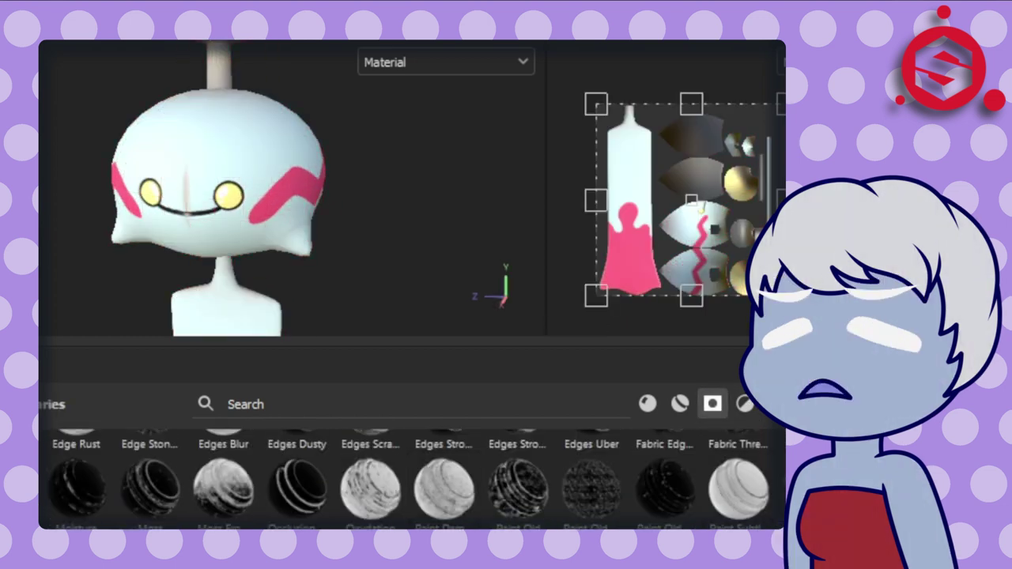
{"action": "left_click_drag", "start_coordinate": [317, 185], "coordinate": [271, 226], "text": "alt"}
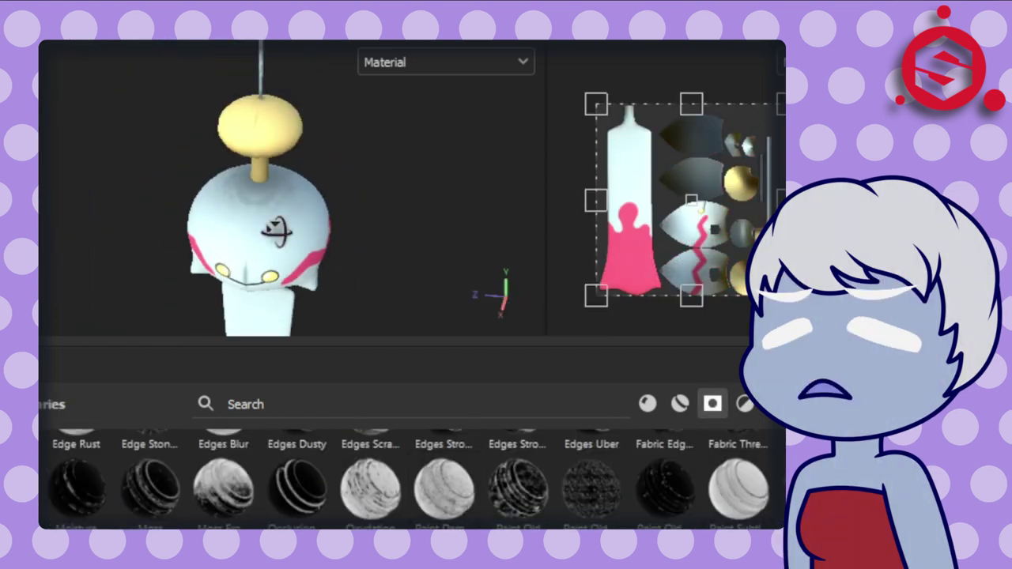
{"action": "left_click_drag", "start_coordinate": [420, 235], "coordinate": [511, 68], "text": "alt"}
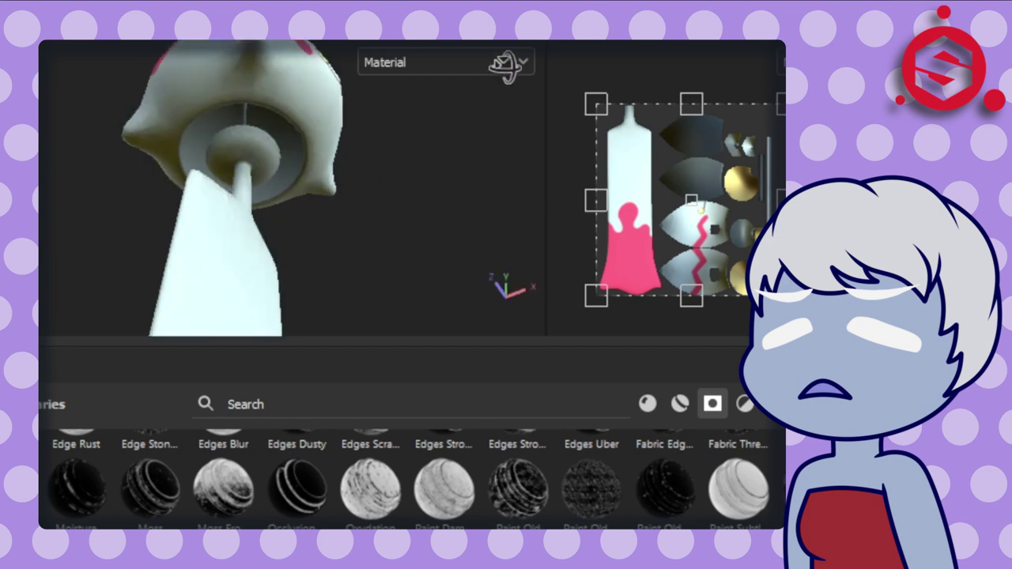
- Set the viewport display channel to Base color only and reframe the whole model
{"action": "left_click", "coordinate": [445, 62]}
{"action": "left_click", "coordinate": [407, 97]}
{"action": "left_click_drag", "start_coordinate": [435, 75], "coordinate": [393, 132], "text": "alt"}
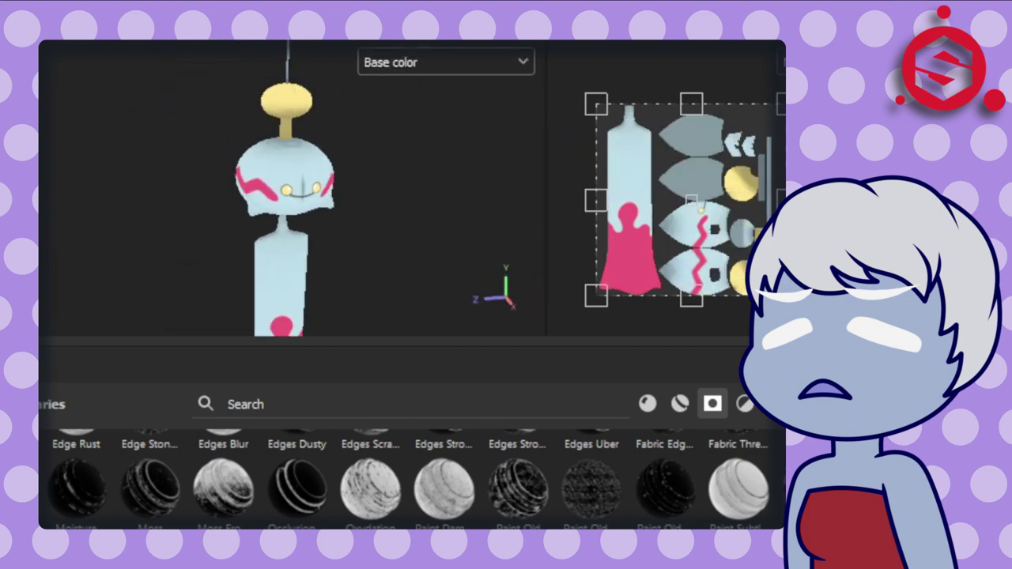
{"action": "scroll", "coordinate": [267, 90], "scroll_direction": "up", "scroll_amount": 5}
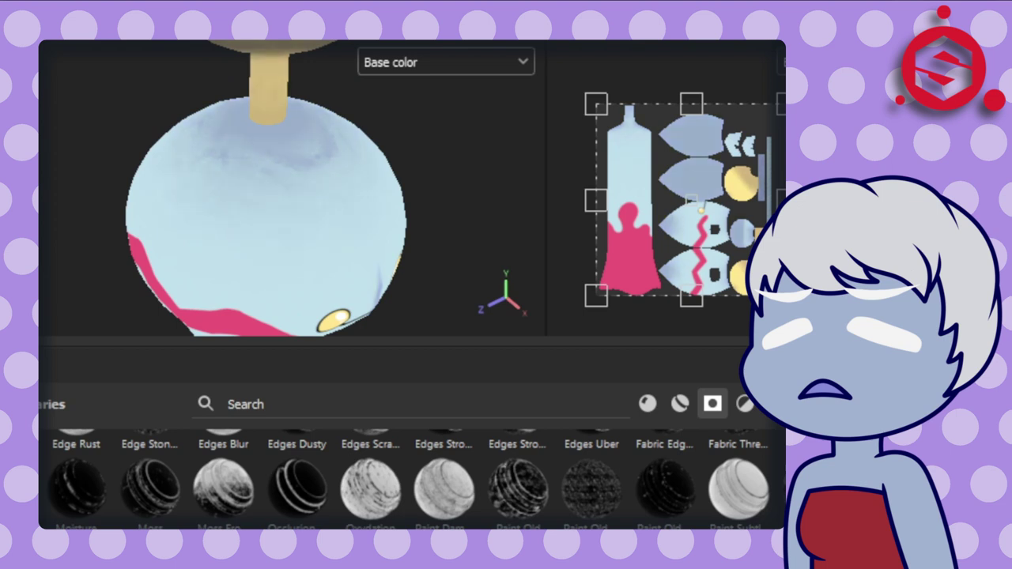
{"action": "left_click_drag", "start_coordinate": [267, 90], "coordinate": [310, 129], "text": "alt"}
{"action": "key", "text": "f"}
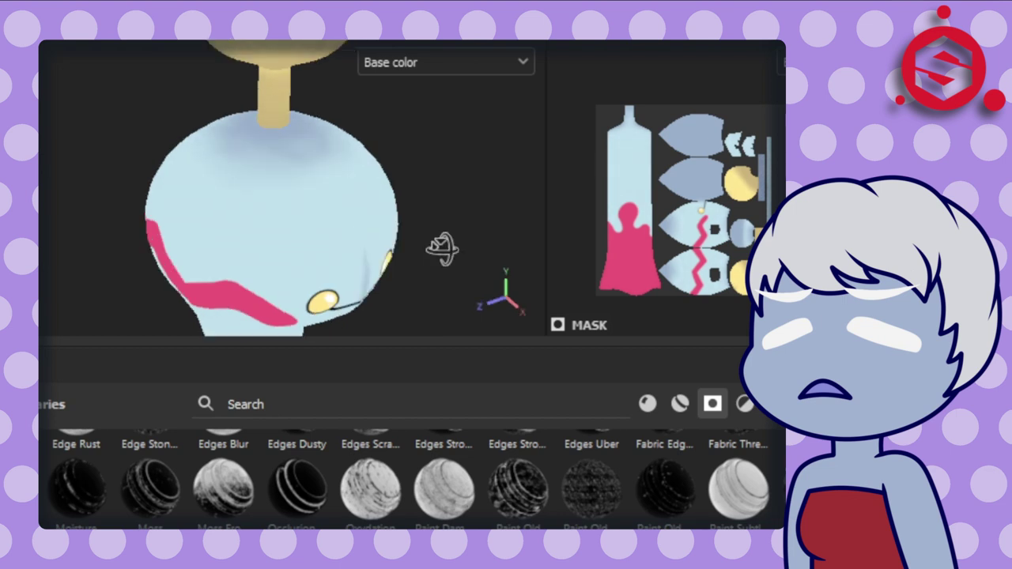
- Orbit below the head and stem, ending on a side view of the pink-bottomed body
{"action": "mouse_move", "coordinate": [440, 244]}
{"action": "left_mouse_down", "text": "alt"}
{"action": "mouse_move", "coordinate": [369, 86]}
{"action": "mouse_move", "coordinate": [561, 294]}
{"action": "mouse_move", "coordinate": [522, 340]}
{"action": "left_mouse_up", "text": "alt"}
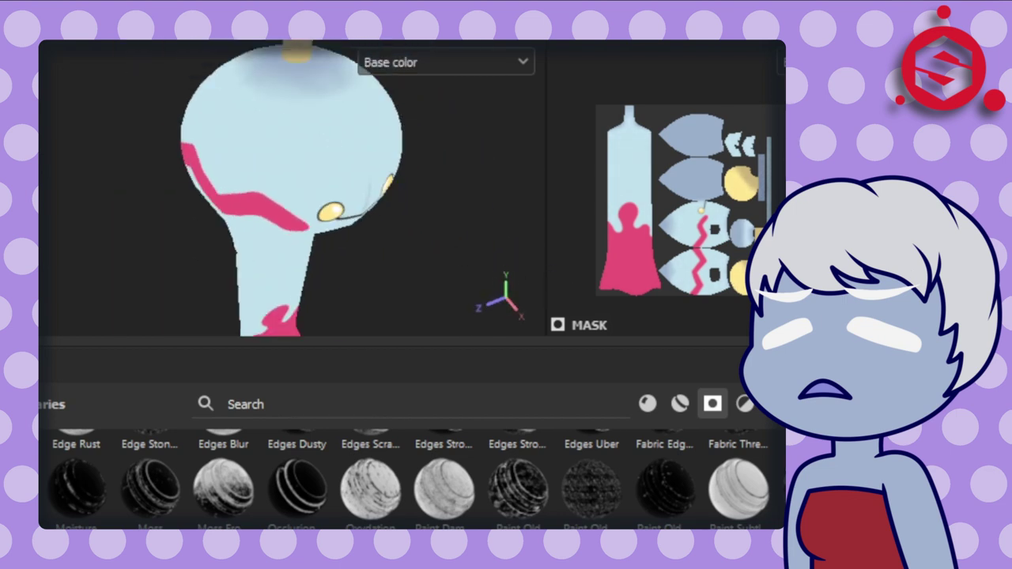
{"action": "mouse_move", "coordinate": [417, 177]}
{"action": "left_mouse_down", "text": "alt"}
{"action": "mouse_move", "coordinate": [339, 261]}
{"action": "mouse_move", "coordinate": [224, 242]}
{"action": "mouse_move", "coordinate": [318, 261]}
{"action": "left_mouse_up", "text": "alt"}
{"action": "mouse_move", "coordinate": [479, 326]}
{"action": "left_mouse_down", "text": "alt"}
{"action": "mouse_move", "coordinate": [407, 208]}
{"action": "mouse_move", "coordinate": [380, 221]}
{"action": "mouse_move", "coordinate": [380, 238]}
{"action": "mouse_move", "coordinate": [265, 237]}
{"action": "mouse_move", "coordinate": [250, 61]}
{"action": "left_mouse_up", "text": "alt"}
{"action": "middle_click_drag", "start_coordinate": [251, 61], "coordinate": [221, 131], "text": "alt"}
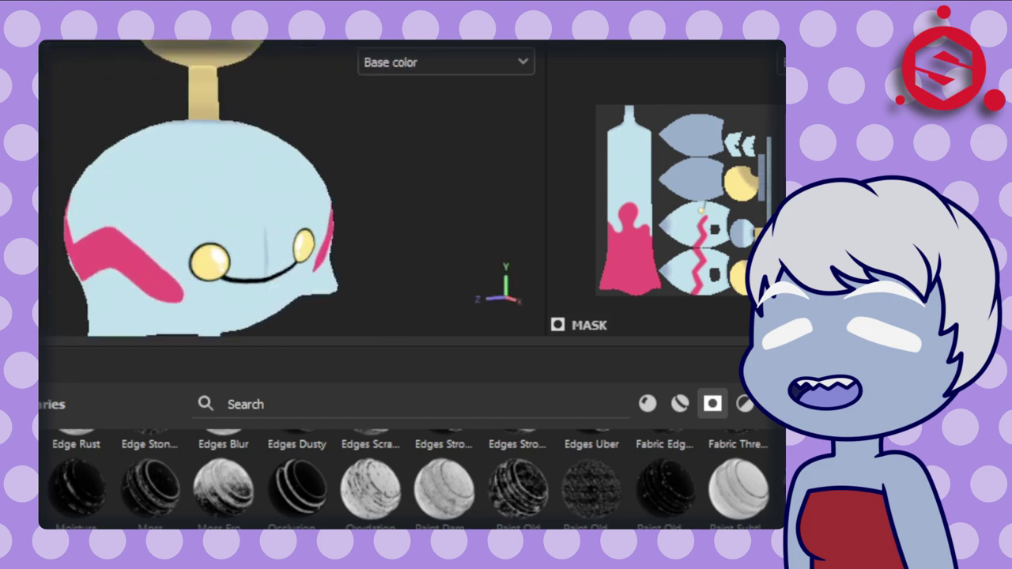
{"action": "right_click", "coordinate": [660, 43]}
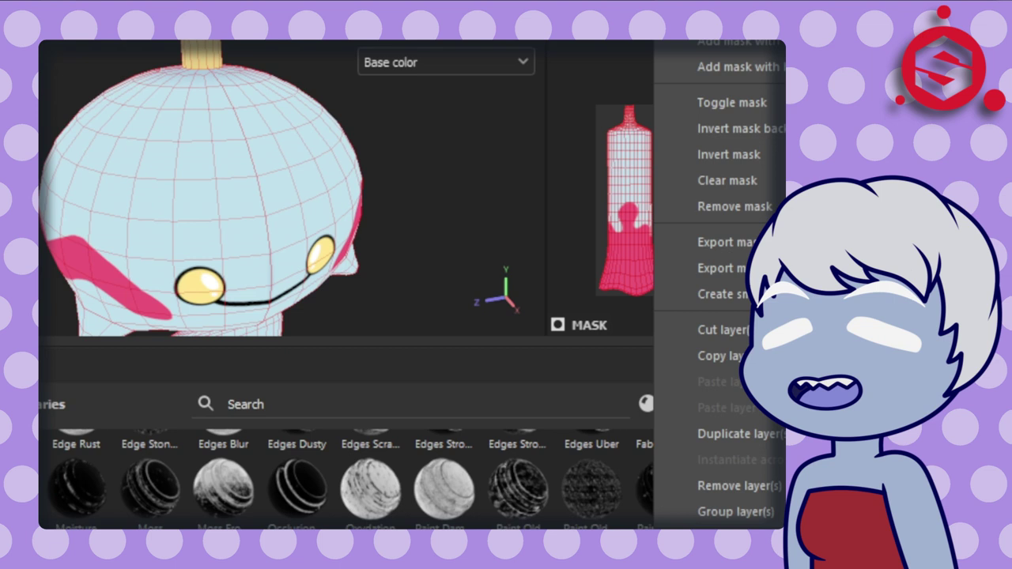
{"action": "key", "text": "Escape"}
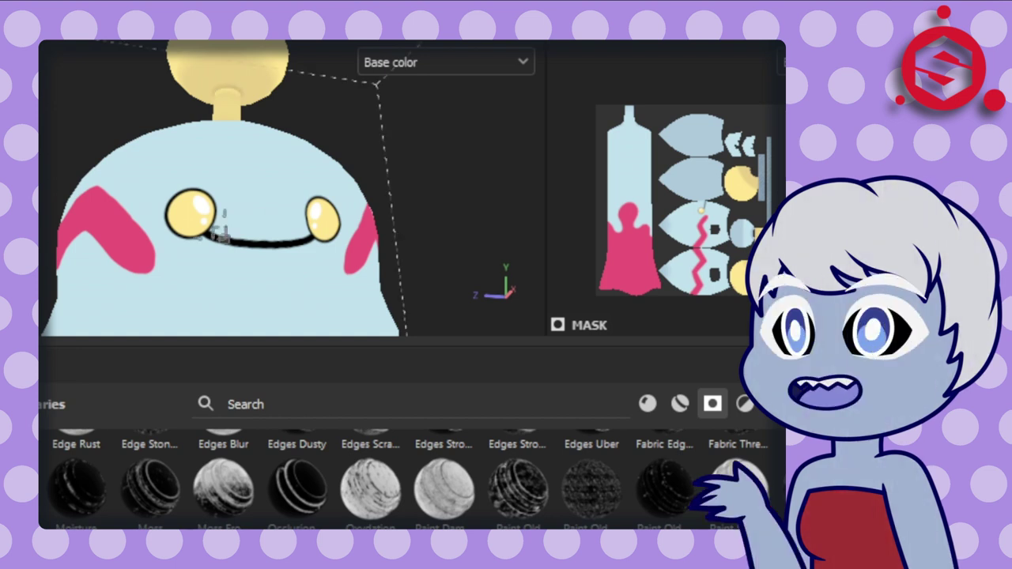
{"action": "left_click_drag", "start_coordinate": [344, 175], "coordinate": [243, 236], "text": "alt"}
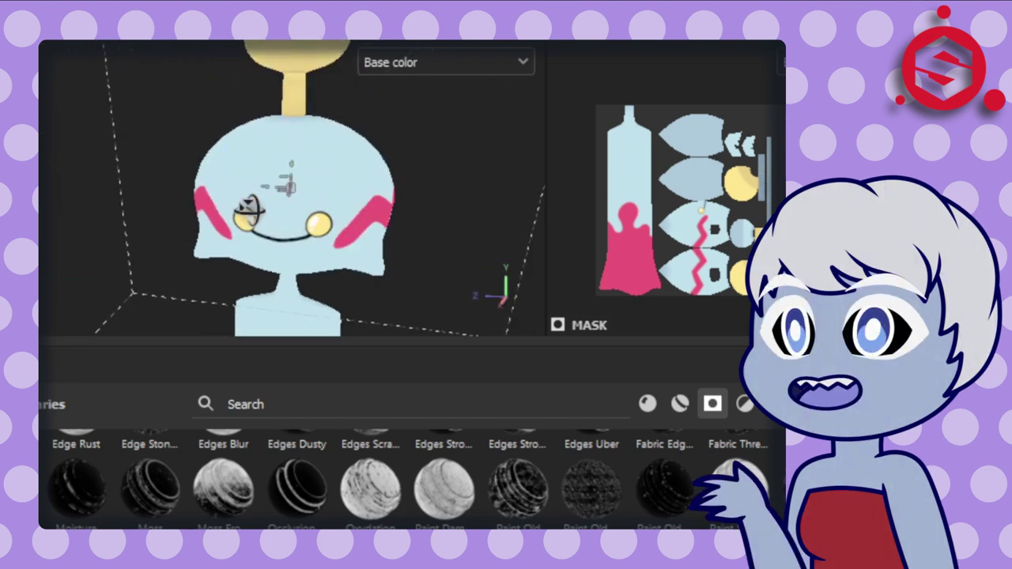
{"action": "right_click_drag", "start_coordinate": [243, 235], "coordinate": [499, 196], "text": "alt"}
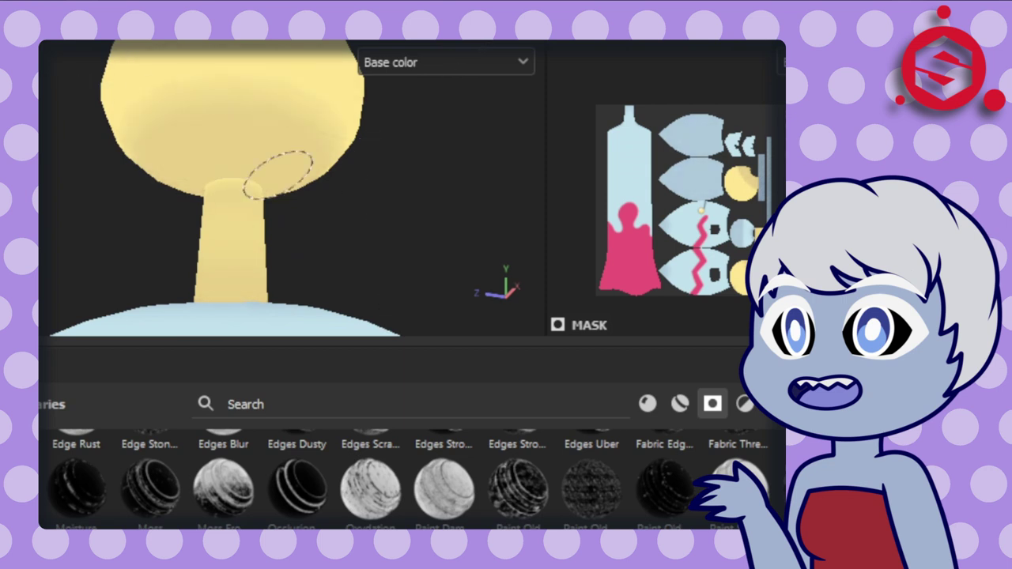
- Paint a darker yellow band on the stem under the knob using face fill
{"action": "scroll", "coordinate": [696, 190], "scroll_direction": "up", "scroll_amount": 2}
{"action": "scroll", "coordinate": [696, 189], "scroll_direction": "up", "scroll_amount": 3}
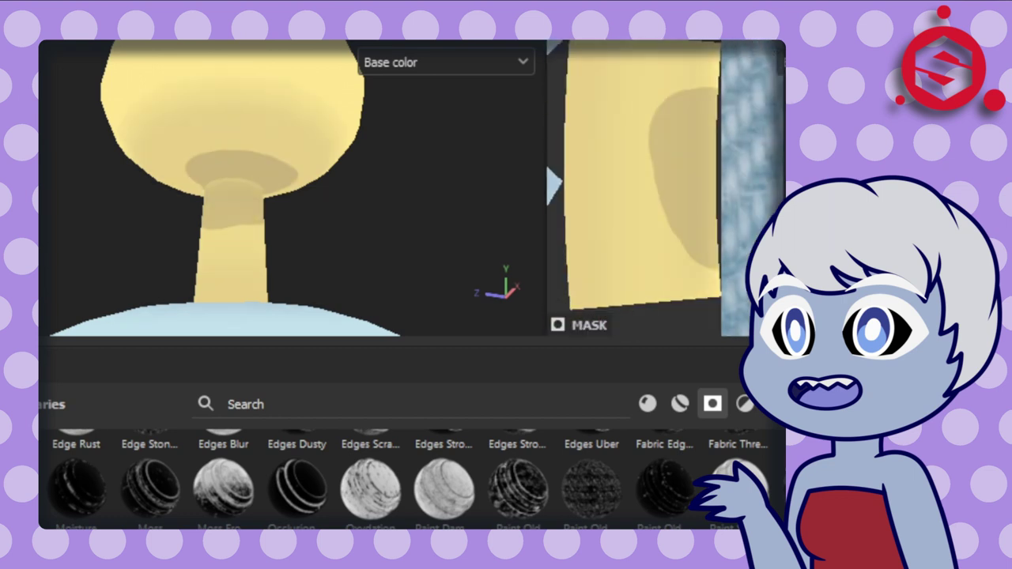
{"action": "left_click_drag", "start_coordinate": [277, 198], "coordinate": [276, 230], "text": "alt"}
{"action": "key", "text": "ctrl+z"}
{"action": "key", "text": "4"}
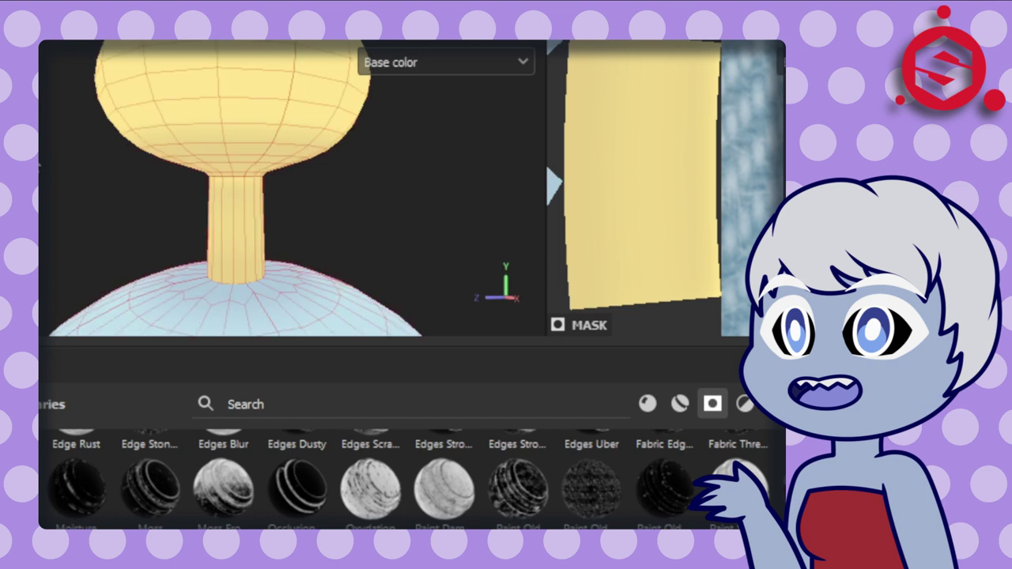
{"action": "left_click_drag", "start_coordinate": [158, 208], "coordinate": [310, 154]}
{"action": "key", "text": "1"}
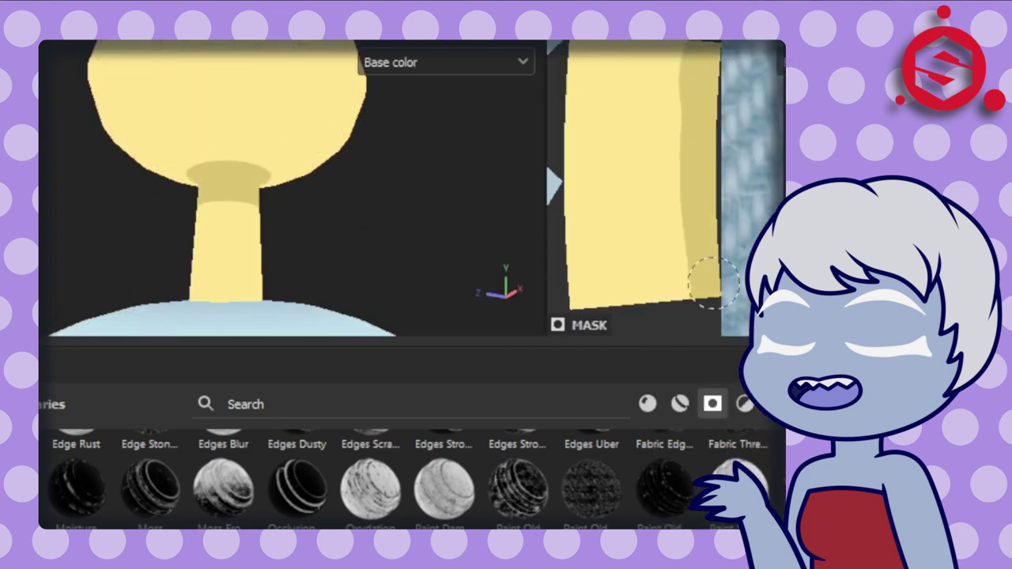
{"action": "scroll", "coordinate": [412, 475], "scroll_direction": "up", "scroll_amount": 3}
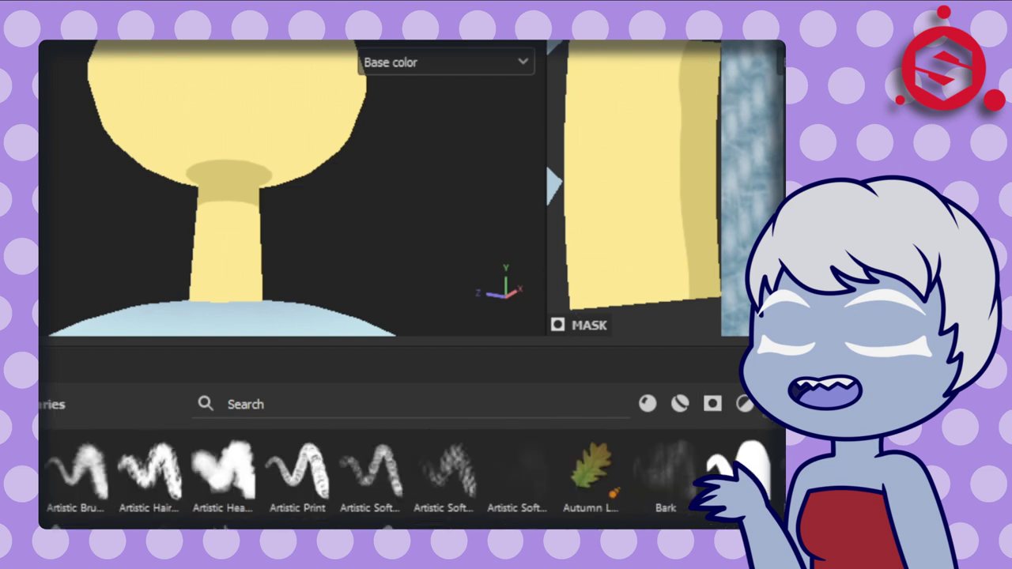
- Orbit around the knob, head and pink-and-blue body to check the painting from several sides
{"action": "mouse_move", "coordinate": [443, 230]}
{"action": "left_mouse_down", "text": "alt"}
{"action": "mouse_move", "coordinate": [380, 238]}
{"action": "mouse_move", "coordinate": [452, 163]}
{"action": "left_mouse_up", "text": "alt"}
{"action": "scroll", "coordinate": [637, 178], "scroll_direction": "up", "scroll_amount": 3}
{"action": "mouse_move", "coordinate": [537, 170]}
{"action": "left_mouse_down", "text": "alt"}
{"action": "mouse_move", "coordinate": [361, 163]}
{"action": "mouse_move", "coordinate": [536, 229]}
{"action": "left_mouse_up", "text": "alt"}
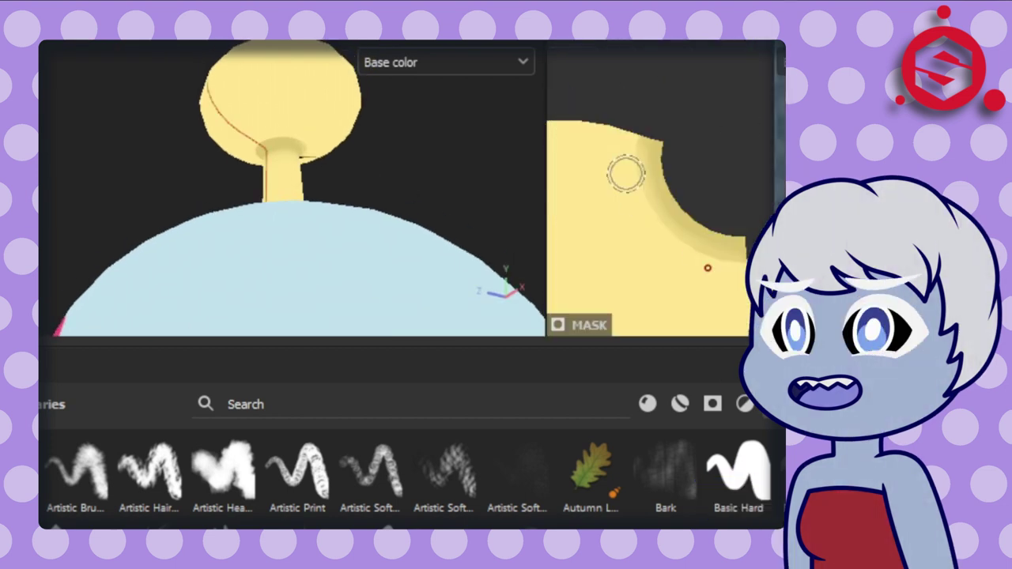
{"action": "mouse_move", "coordinate": [474, 166]}
{"action": "left_mouse_down", "text": "alt"}
{"action": "mouse_move", "coordinate": [266, 127]}
{"action": "mouse_move", "coordinate": [316, 95]}
{"action": "mouse_move", "coordinate": [402, 106]}
{"action": "mouse_move", "coordinate": [298, 140]}
{"action": "mouse_move", "coordinate": [338, 127]}
{"action": "left_mouse_up", "text": "alt"}
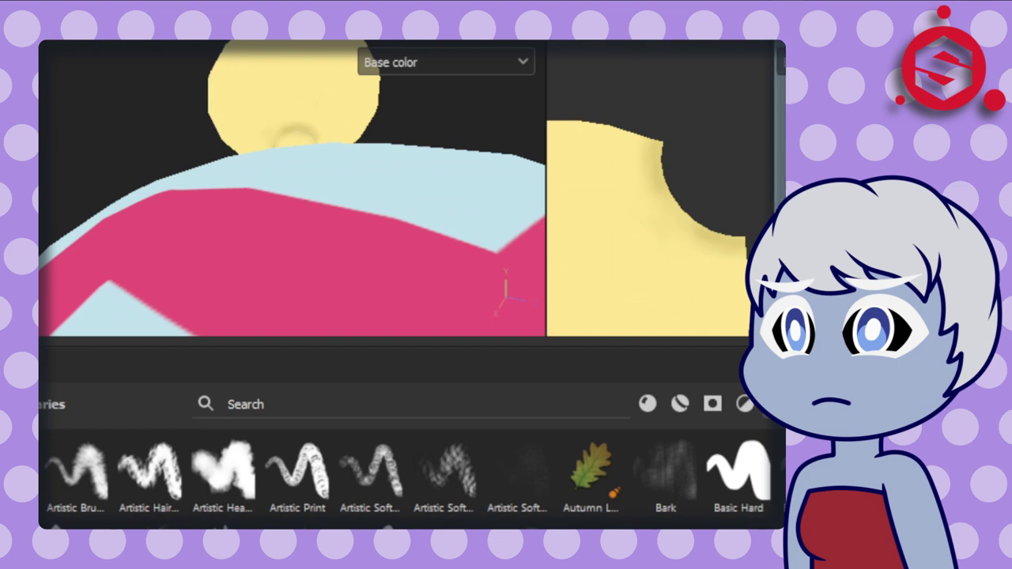
{"action": "left_click", "coordinate": [276, 129]}
{"action": "left_click_drag", "start_coordinate": [318, 106], "coordinate": [321, 92], "text": "alt"}
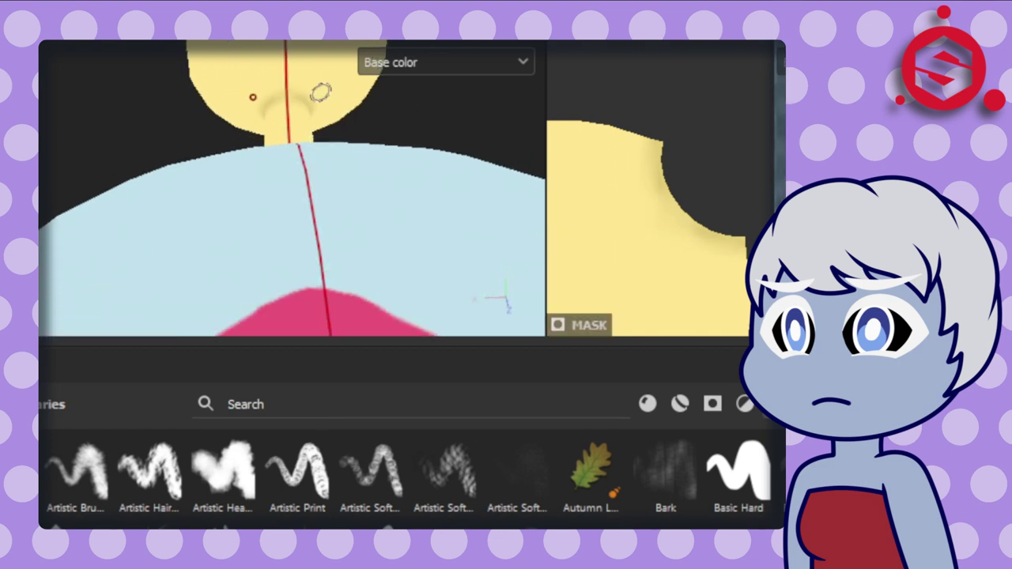
{"action": "left_click_drag", "start_coordinate": [231, 104], "coordinate": [358, 116], "text": "alt"}
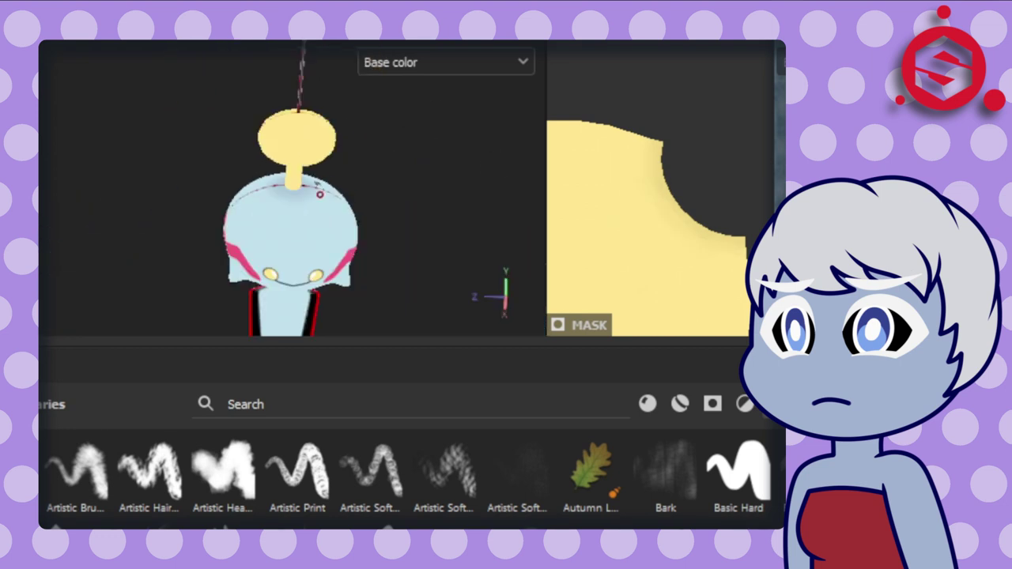
{"action": "left_click_drag", "start_coordinate": [576, 203], "coordinate": [427, 200], "text": "alt"}
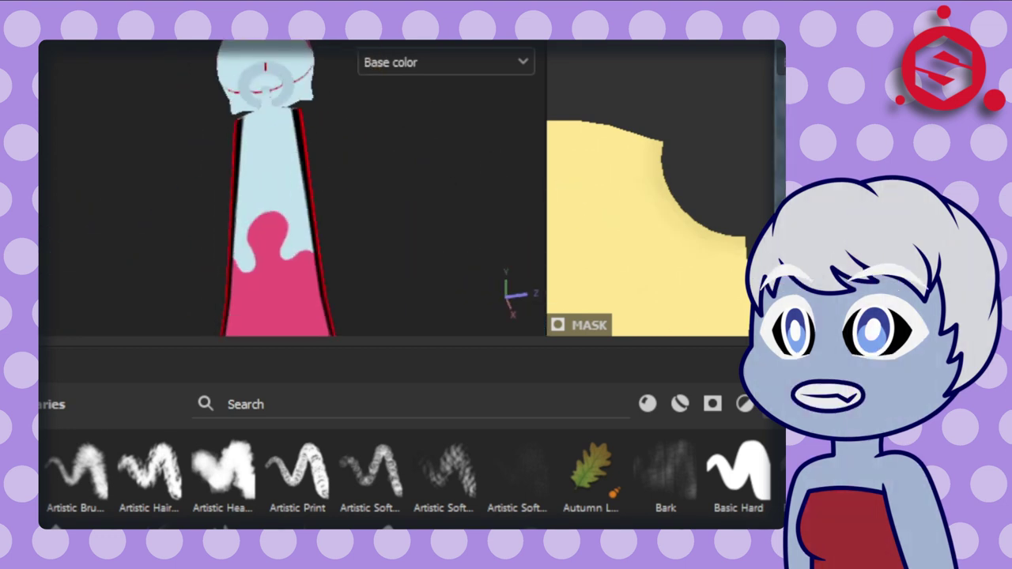
{"action": "left_click_drag", "start_coordinate": [427, 241], "coordinate": [425, 237], "text": "alt"}
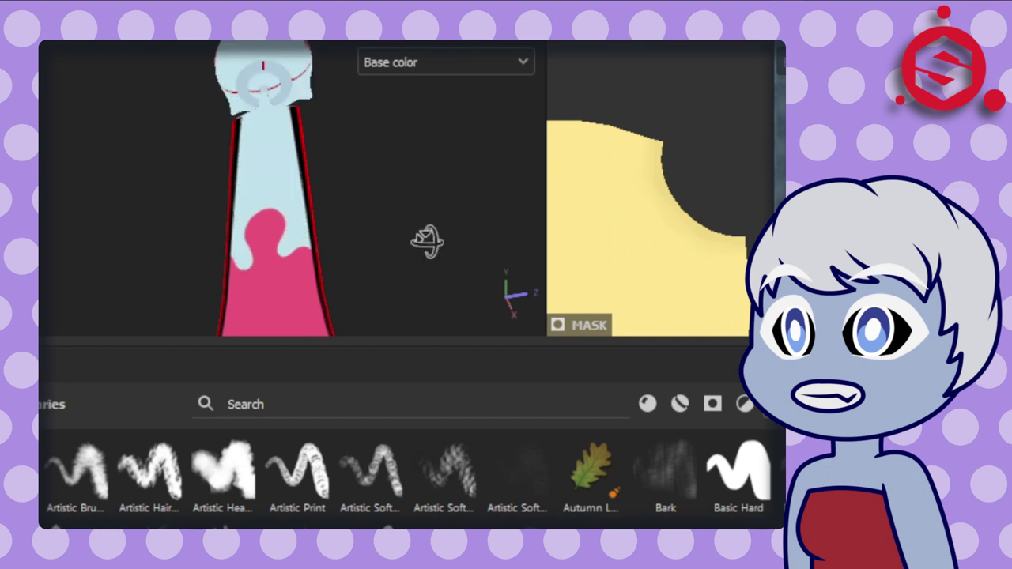
{"action": "right_click_drag", "start_coordinate": [424, 238], "coordinate": [430, 237], "text": "alt"}
{"action": "mouse_move", "coordinate": [396, 209]}
{"action": "left_mouse_down", "text": "alt"}
{"action": "mouse_move", "coordinate": [213, 209]}
{"action": "mouse_move", "coordinate": [283, 175]}
{"action": "left_mouse_up", "text": "alt"}
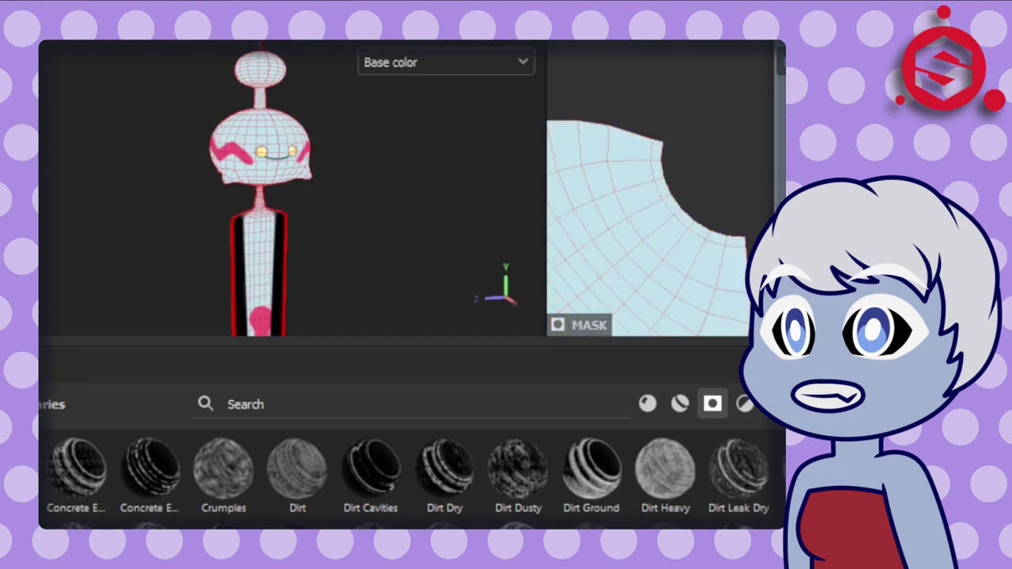
- Set paint symmetry to Mirror Y so strokes repeat on both sides
{"action": "middle_click_drag", "start_coordinate": [226, 165], "coordinate": [296, 165], "text": "alt"}
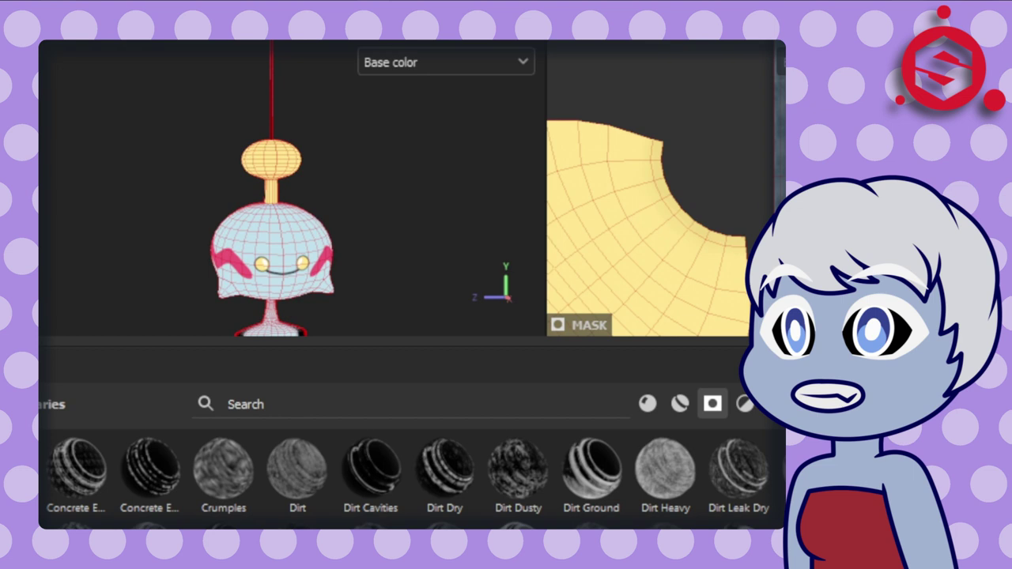
{"action": "left_click_drag", "start_coordinate": [419, 198], "coordinate": [327, 208], "text": "alt"}
{"action": "left_click", "coordinate": [508, 94]}
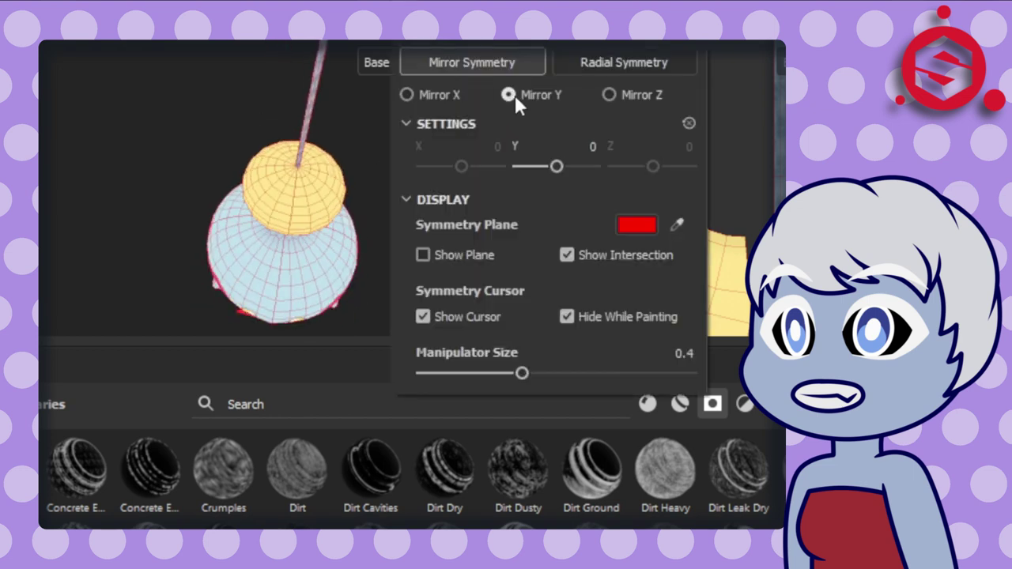
{"action": "key", "text": "Escape"}
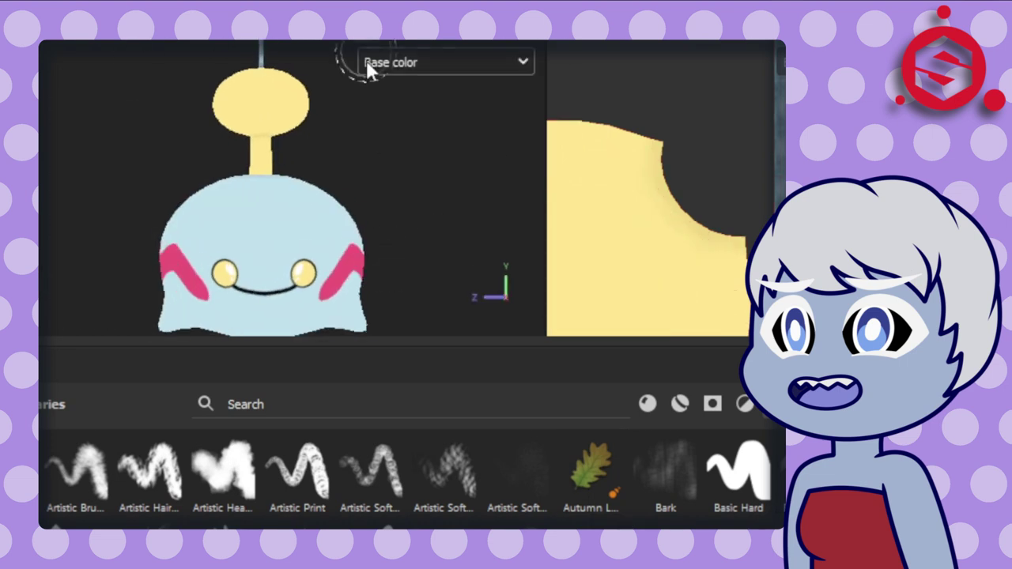
- Orbit around the yellow knob and adjust brush size and flow for soft highlights
{"action": "left_click_drag", "start_coordinate": [368, 70], "coordinate": [335, 280], "text": "alt"}
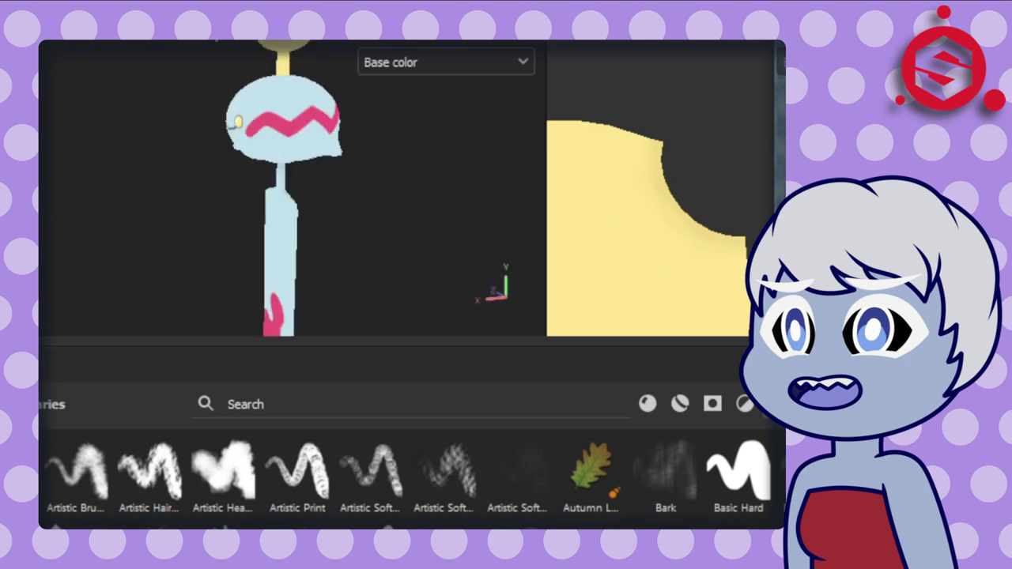
{"action": "mouse_move", "coordinate": [253, 137]}
{"action": "left_mouse_down", "text": "alt"}
{"action": "mouse_move", "coordinate": [382, 205]}
{"action": "mouse_move", "coordinate": [411, 182]}
{"action": "left_mouse_up", "text": "alt"}
{"action": "scroll", "coordinate": [443, 106], "scroll_direction": "up", "scroll_amount": 5}
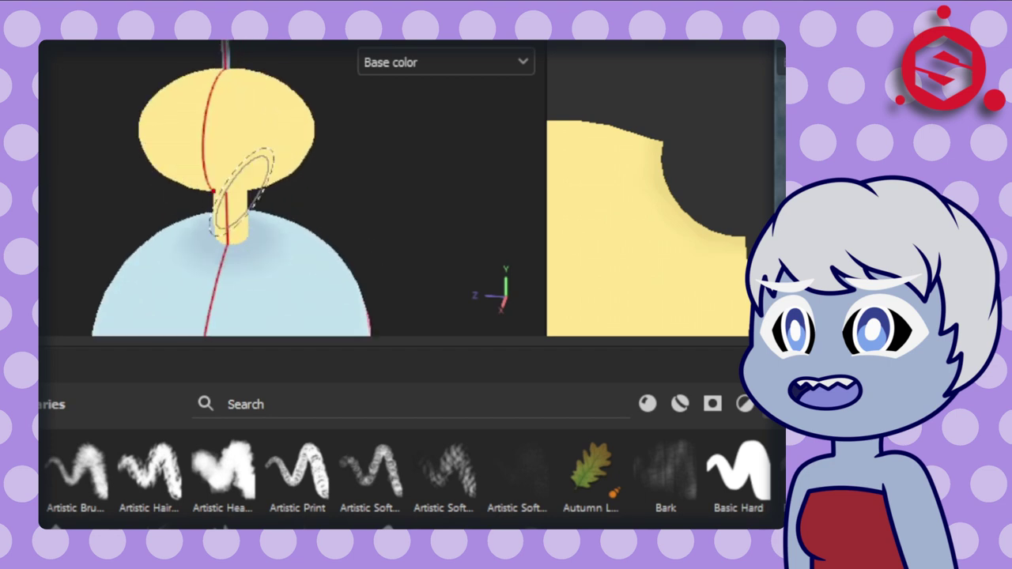
{"action": "left_click_drag", "start_coordinate": [271, 124], "coordinate": [188, 232], "text": "alt"}
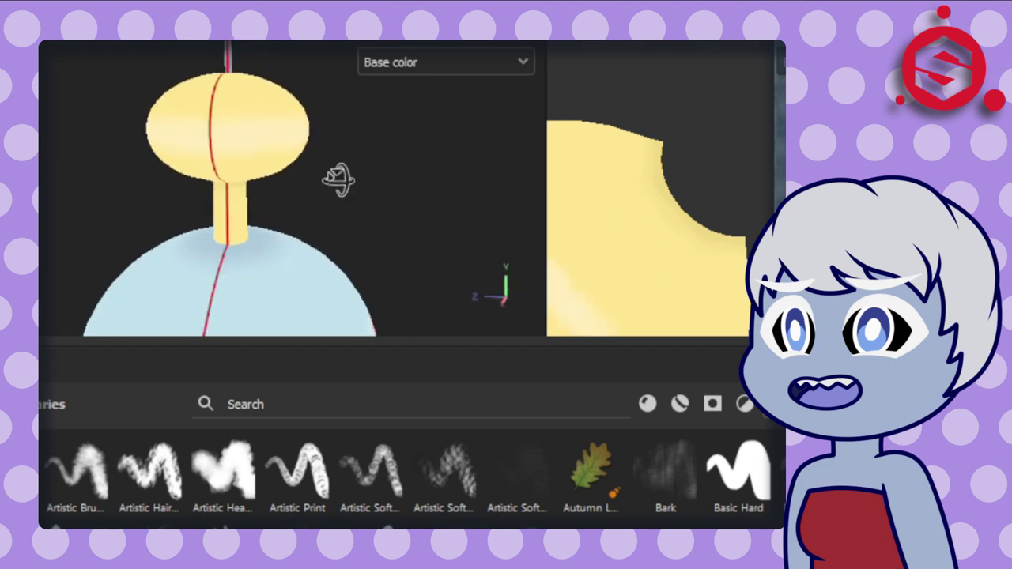
{"action": "mouse_move", "coordinate": [438, 111]}
{"action": "left_mouse_down", "text": "alt"}
{"action": "mouse_move", "coordinate": [276, 227]}
{"action": "mouse_move", "coordinate": [280, 149]}
{"action": "mouse_move", "coordinate": [400, 259]}
{"action": "left_mouse_up", "text": "alt"}
{"action": "right_click", "coordinate": [287, 129]}
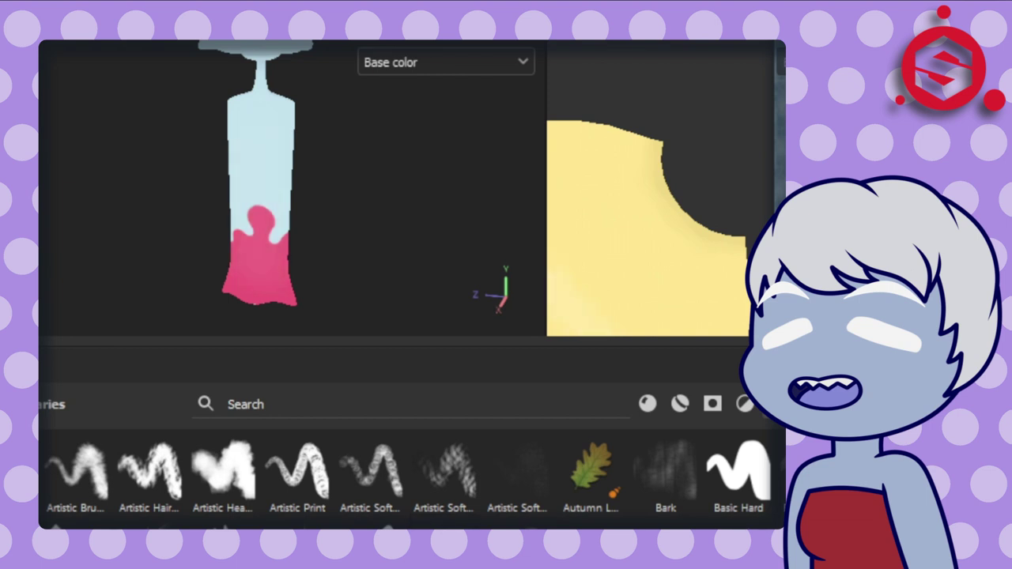
{"action": "mouse_move", "coordinate": [124, 248]}
{"action": "left_mouse_down", "text": "alt"}
{"action": "mouse_move", "coordinate": [309, 210]}
{"action": "mouse_move", "coordinate": [319, 247]}
{"action": "left_mouse_up", "text": "alt"}
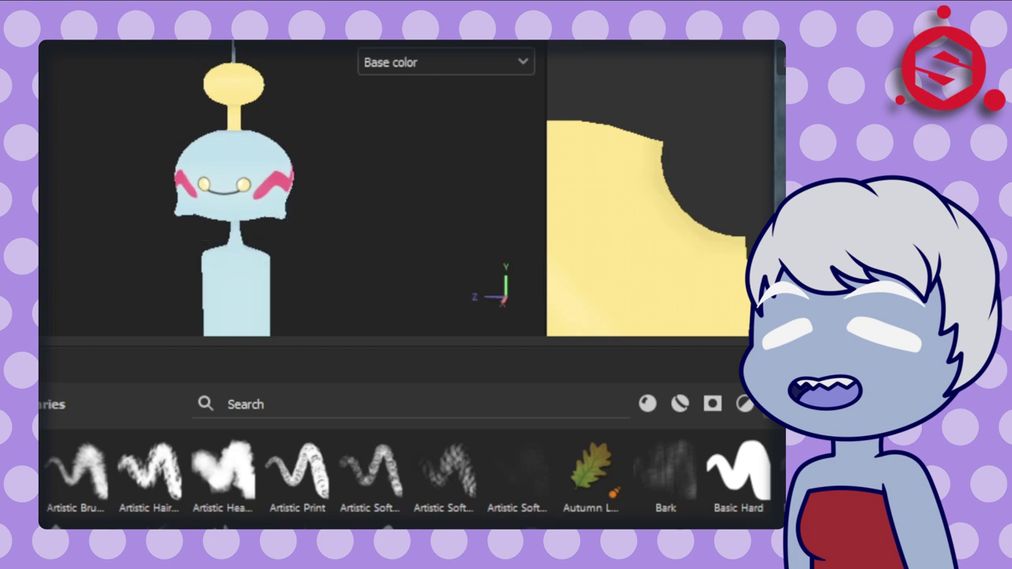
- Apply the Blur filter to the head's paint and check the softened face and zigzag
{"action": "left_click", "coordinate": [745, 404]}
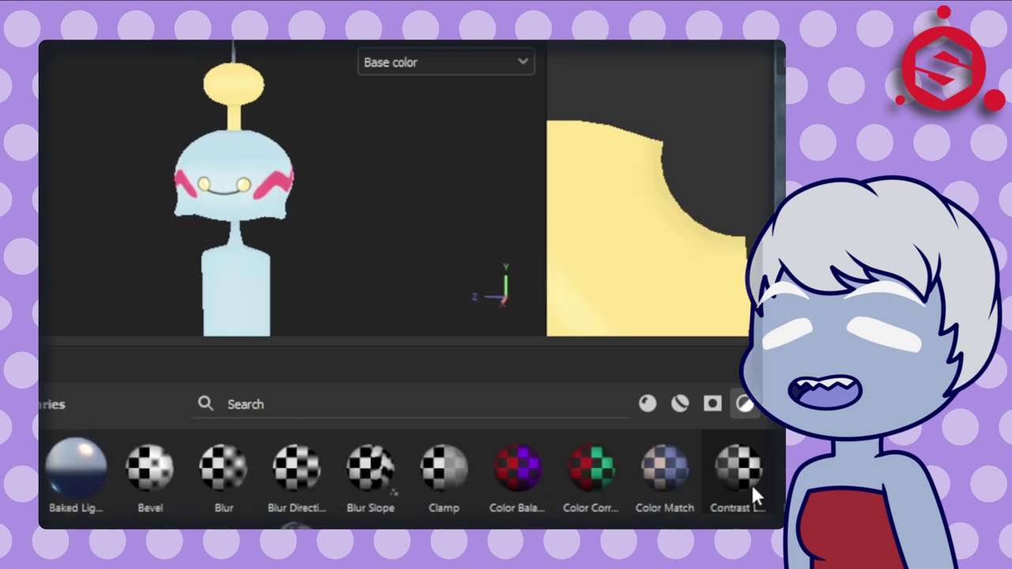
{"action": "scroll", "coordinate": [366, 176], "scroll_direction": "up", "scroll_amount": 3}
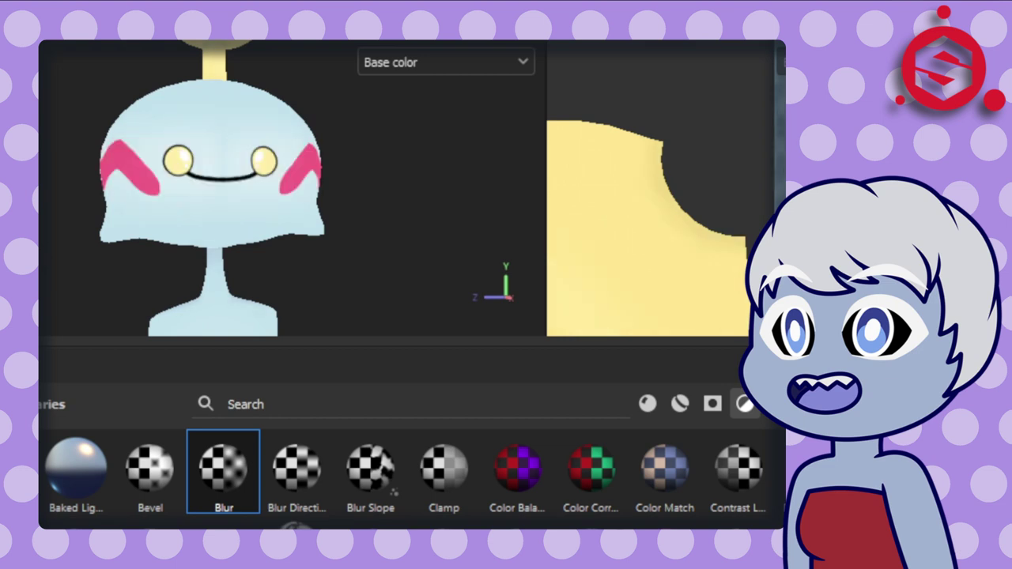
{"action": "left_click_drag", "start_coordinate": [308, 322], "coordinate": [367, 258], "text": "alt"}
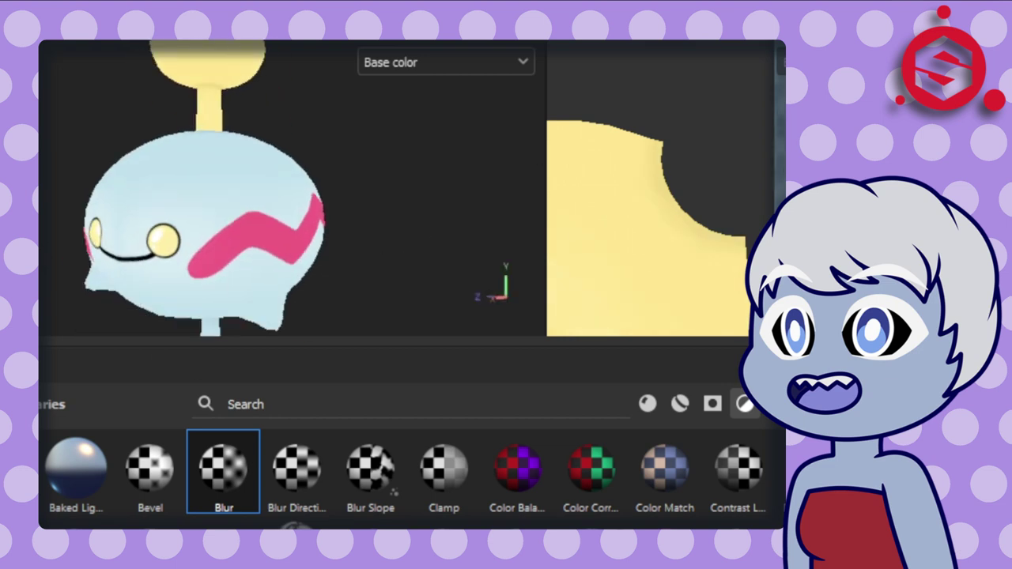
{"action": "left_click_drag", "start_coordinate": [284, 237], "coordinate": [264, 233], "text": "alt"}
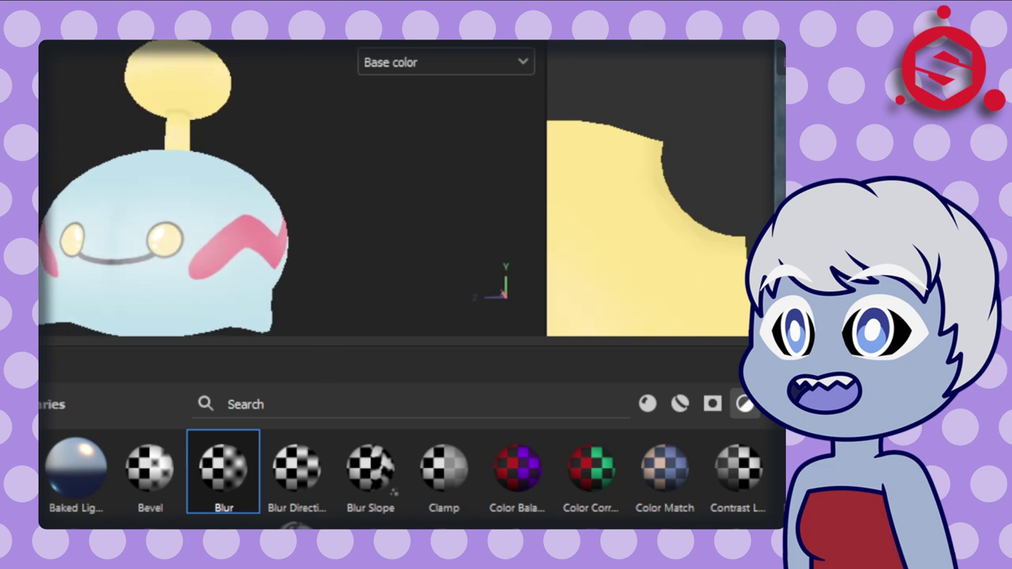
{"action": "right_click_drag", "start_coordinate": [475, 227], "coordinate": [266, 176], "text": "alt"}
{"action": "left_click_drag", "start_coordinate": [266, 177], "coordinate": [499, 170], "text": "alt"}
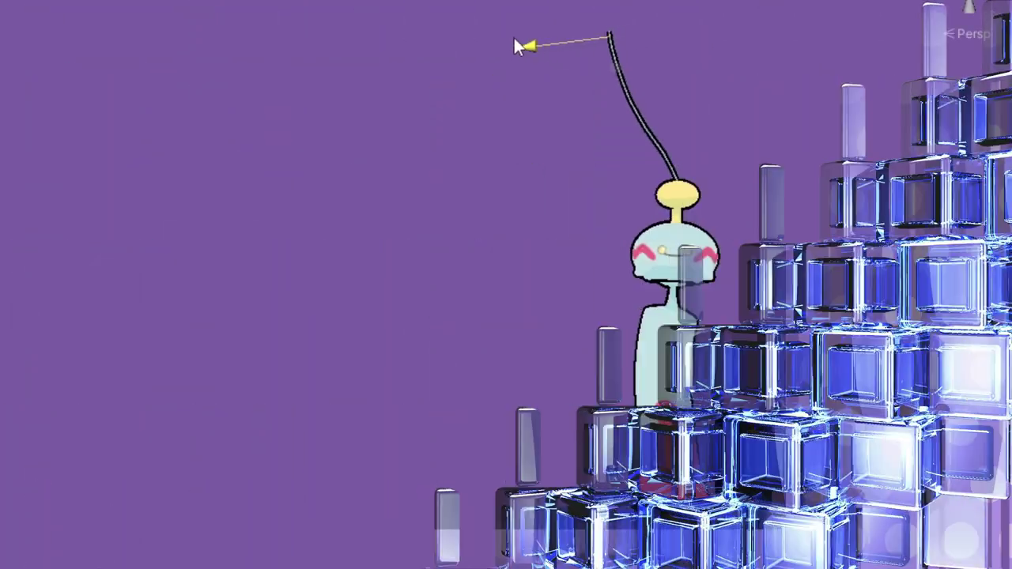
- Swing the chime on its string in Unity's Scene view, then orbit around it
{"action": "mouse_move", "coordinate": [518, 46]}
{"action": "left_mouse_down"}
{"action": "mouse_move", "coordinate": [230, 43]}
{"action": "mouse_move", "coordinate": [288, 61]}
{"action": "mouse_move", "coordinate": [485, 81]}
{"action": "mouse_move", "coordinate": [743, 82]}
{"action": "mouse_move", "coordinate": [189, 121]}
{"action": "mouse_move", "coordinate": [280, 114]}
{"action": "mouse_move", "coordinate": [440, 129]}
{"action": "left_mouse_up"}
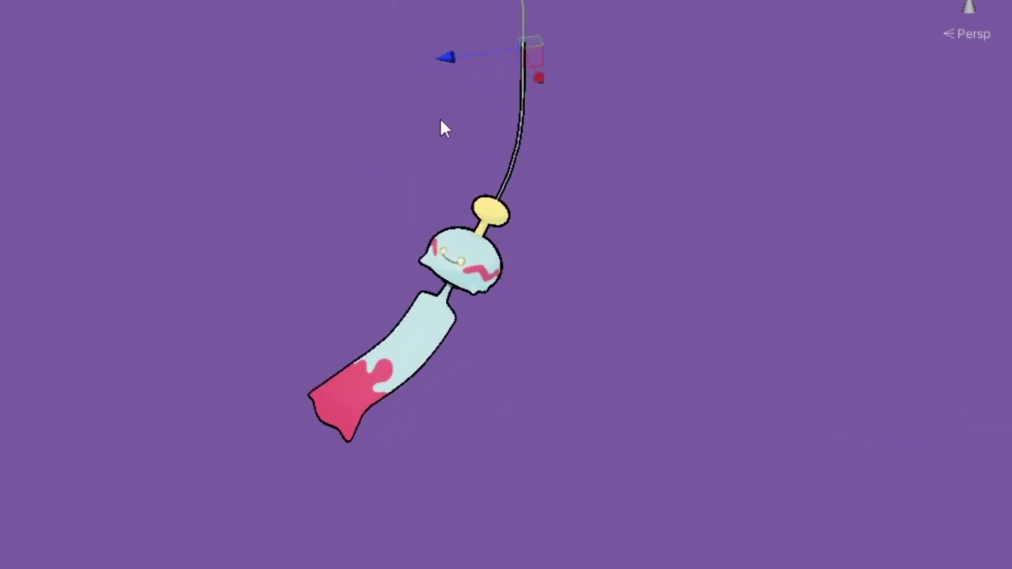
{"action": "mouse_move", "coordinate": [718, 352]}
{"action": "left_mouse_down", "text": "alt"}
{"action": "mouse_move", "coordinate": [908, 309]}
{"action": "mouse_move", "coordinate": [714, 309]}
{"action": "mouse_move", "coordinate": [620, 294]}
{"action": "mouse_move", "coordinate": [770, 300]}
{"action": "mouse_move", "coordinate": [931, 352]}
{"action": "mouse_move", "coordinate": [915, 450]}
{"action": "mouse_move", "coordinate": [927, 448]}
{"action": "mouse_move", "coordinate": [843, 441]}
{"action": "left_mouse_up", "text": "alt"}
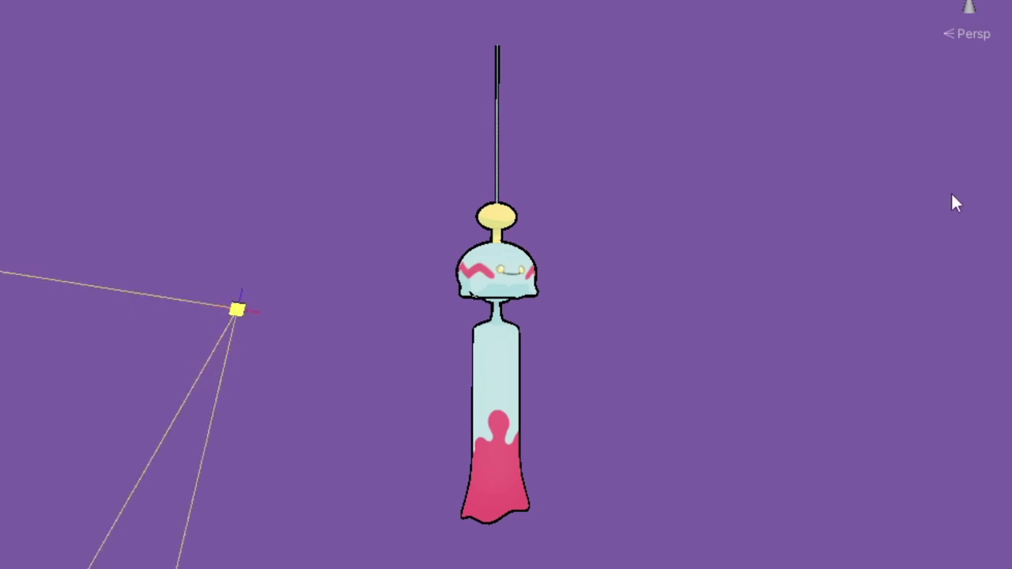
{"action": "mouse_move", "coordinate": [910, 546]}
{"action": "left_mouse_down", "text": "alt"}
{"action": "mouse_move", "coordinate": [986, 520]}
{"action": "mouse_move", "coordinate": [1008, 499]}
{"action": "mouse_move", "coordinate": [897, 497]}
{"action": "mouse_move", "coordinate": [683, 547]}
{"action": "mouse_move", "coordinate": [901, 558]}
{"action": "mouse_move", "coordinate": [847, 515]}
{"action": "mouse_move", "coordinate": [870, 521]}
{"action": "left_mouse_up", "text": "alt"}
{"action": "mouse_move", "coordinate": [728, 479]}
{"action": "left_mouse_down", "text": "alt"}
{"action": "mouse_move", "coordinate": [145, 431]}
{"action": "mouse_move", "coordinate": [129, 384]}
{"action": "mouse_move", "coordinate": [171, 368]}
{"action": "left_mouse_up", "text": "alt"}
- Deselect the chime and pan and orbit until the view settles on it
{"action": "left_click", "coordinate": [100, 413]}
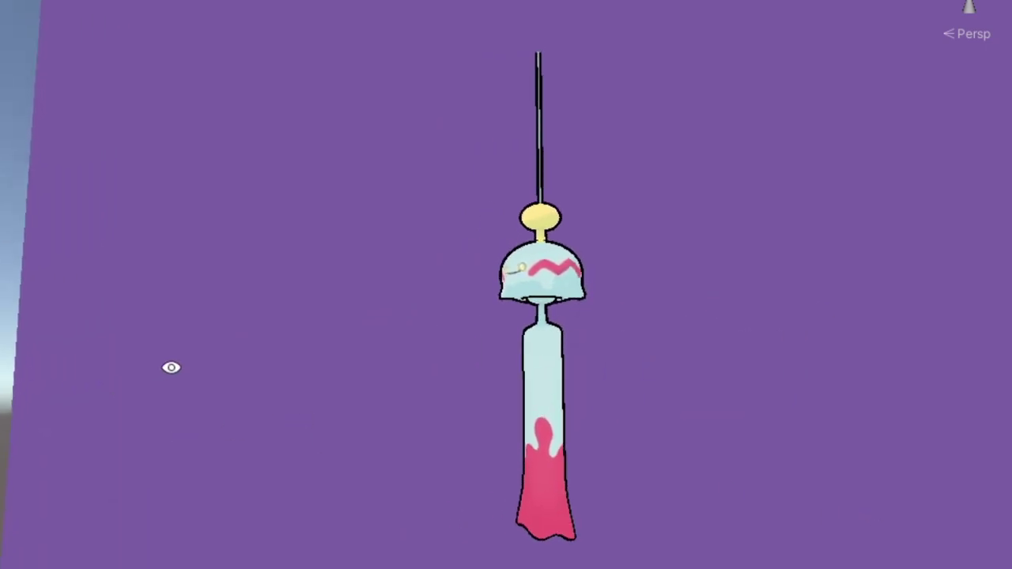
{"action": "left_click_drag", "start_coordinate": [131, 478], "coordinate": [235, 461], "text": "alt"}
{"action": "mouse_move", "coordinate": [235, 461]}
{"action": "middle_mouse_down"}
{"action": "mouse_move", "coordinate": [261, 436]}
{"action": "mouse_move", "coordinate": [260, 378]}
{"action": "middle_mouse_up"}
{"action": "mouse_move", "coordinate": [260, 377]}
{"action": "left_mouse_down", "text": "alt"}
{"action": "mouse_move", "coordinate": [220, 384]}
{"action": "mouse_move", "coordinate": [290, 490]}
{"action": "mouse_move", "coordinate": [440, 538]}
{"action": "mouse_move", "coordinate": [274, 543]}
{"action": "mouse_move", "coordinate": [96, 467]}
{"action": "left_mouse_up", "text": "alt"}
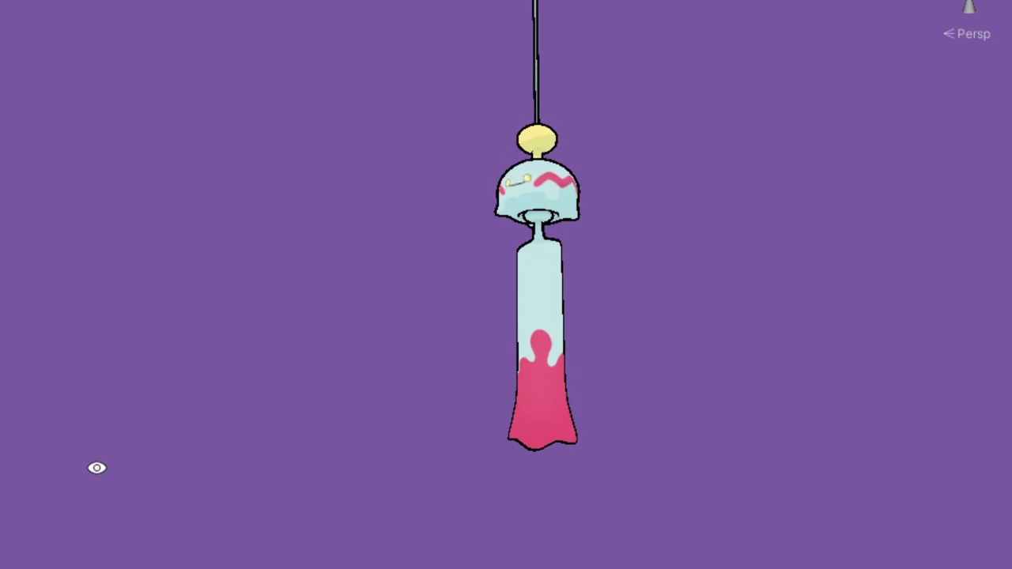
{"action": "left_click_drag", "start_coordinate": [435, 410], "coordinate": [403, 483], "text": "alt"}
{"action": "mouse_move", "coordinate": [79, 568]}
{"action": "left_mouse_down", "text": "alt"}
{"action": "mouse_move", "coordinate": [691, 561]}
{"action": "mouse_move", "coordinate": [703, 506]}
{"action": "mouse_move", "coordinate": [686, 471]}
{"action": "mouse_move", "coordinate": [644, 511]}
{"action": "mouse_move", "coordinate": [398, 517]}
{"action": "mouse_move", "coordinate": [190, 458]}
{"action": "left_mouse_up", "text": "alt"}
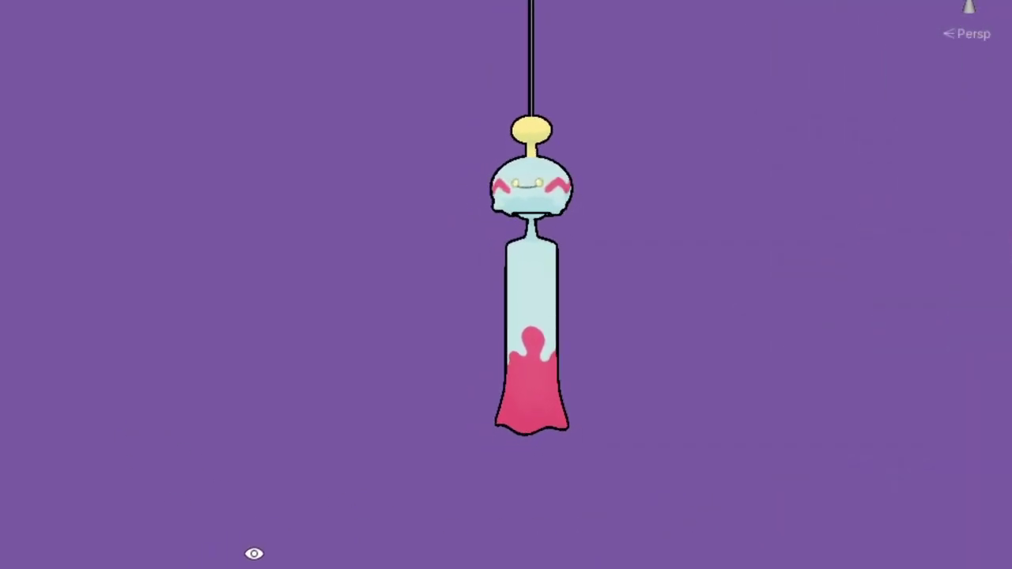